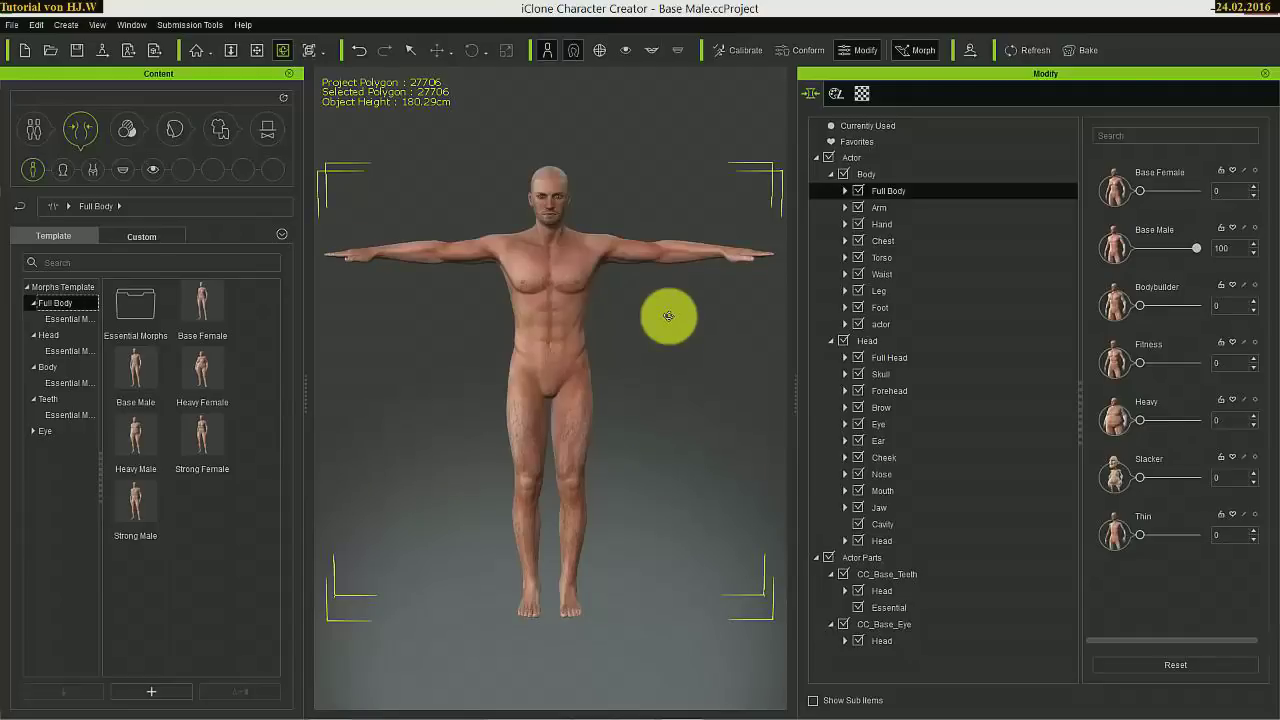
Review the axis and part options for exporting the avatar to OBJ, and close them without exporting.
left_click(9, 27)
mouse_move(50, 152)
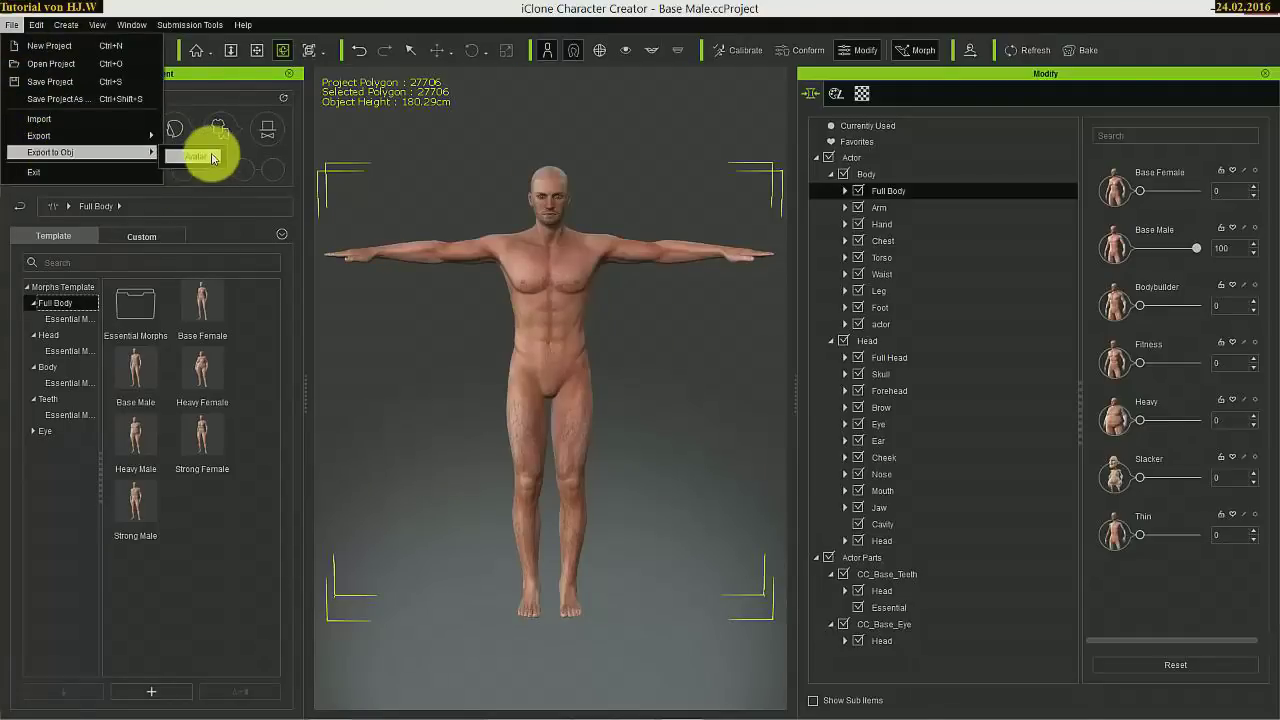
left_click(212, 158)
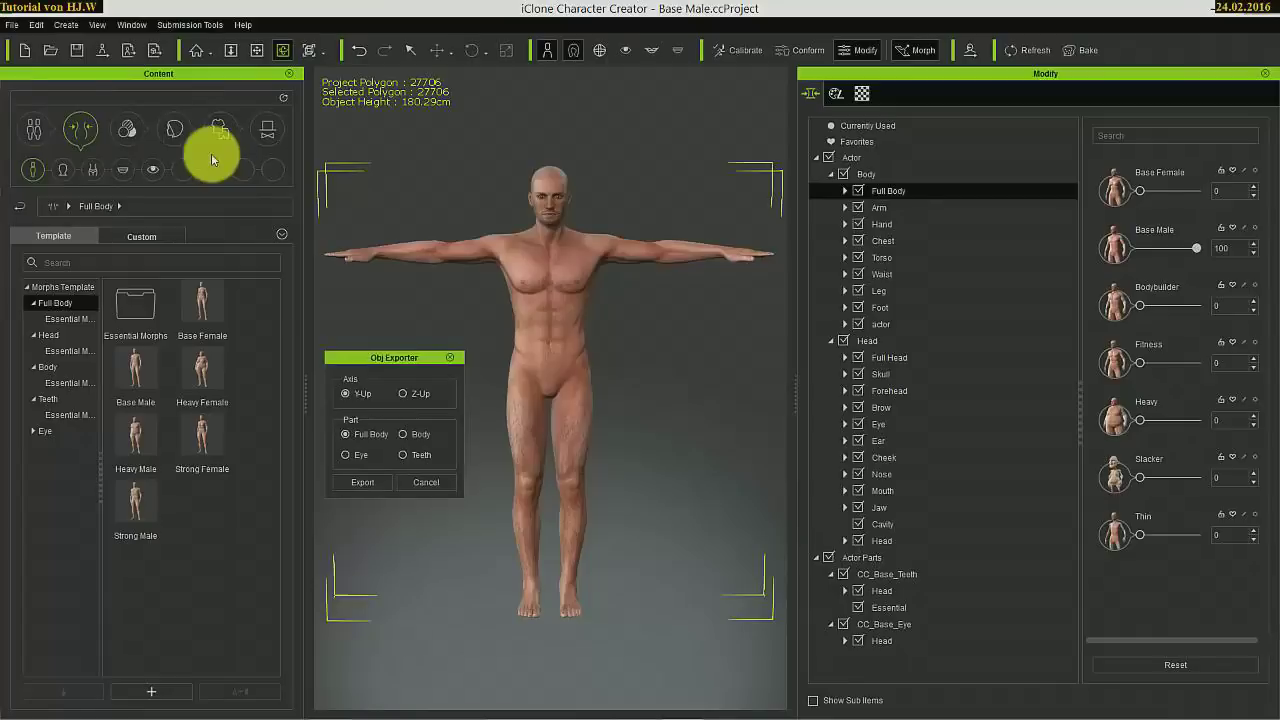
left_click(363, 483)
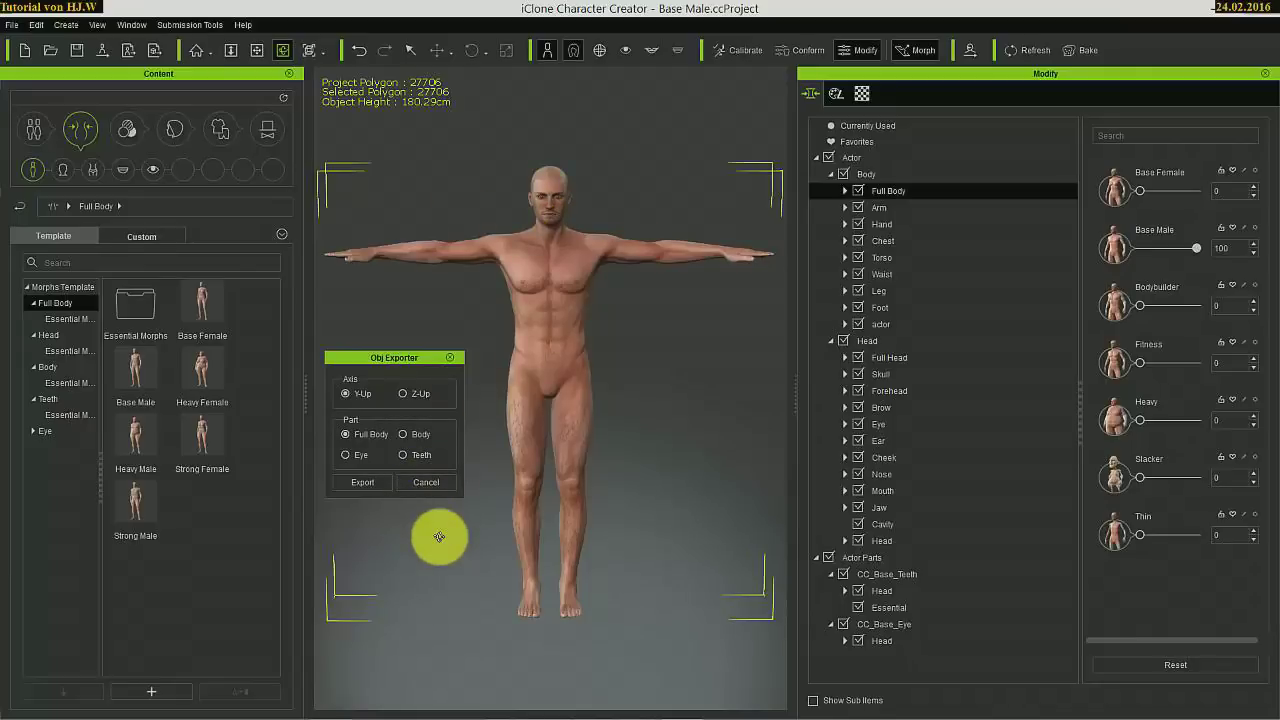
left_click(428, 483)
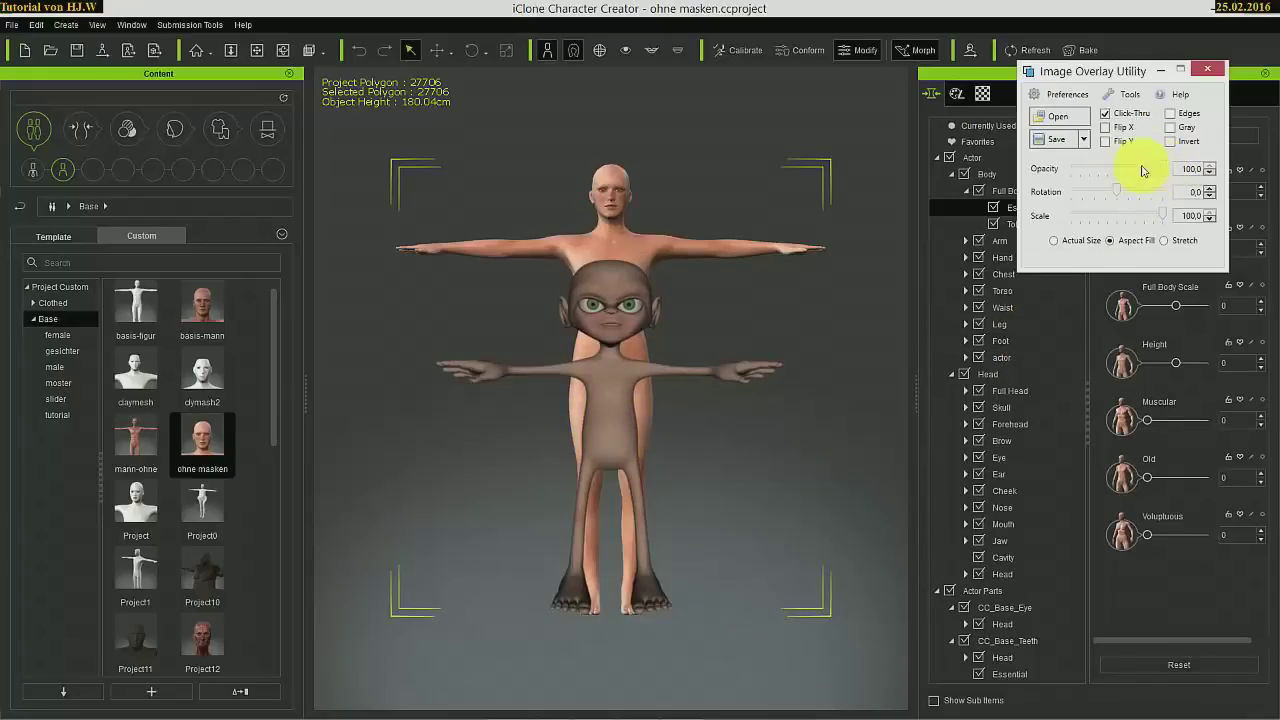
Lower the reference image overlay's opacity to about 54.7 and close the overlay settings window.
left_click_drag(1165, 175, 1121, 170)
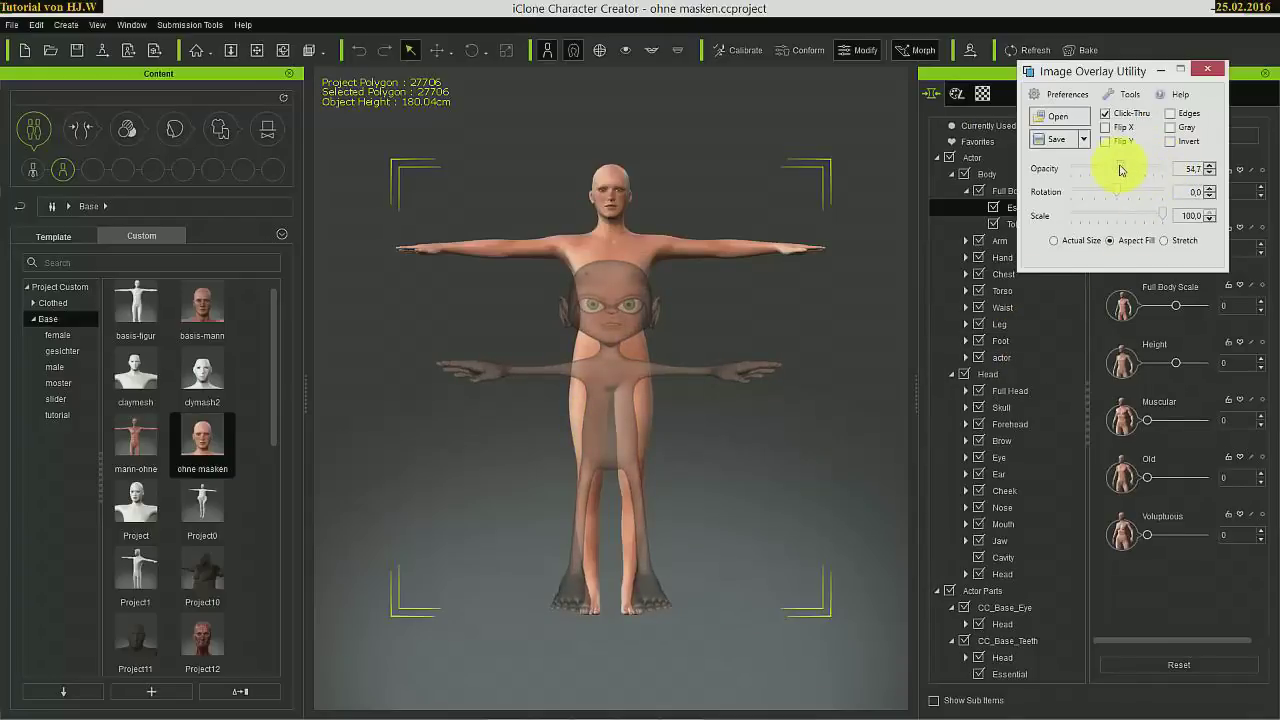
left_click(1207, 68)
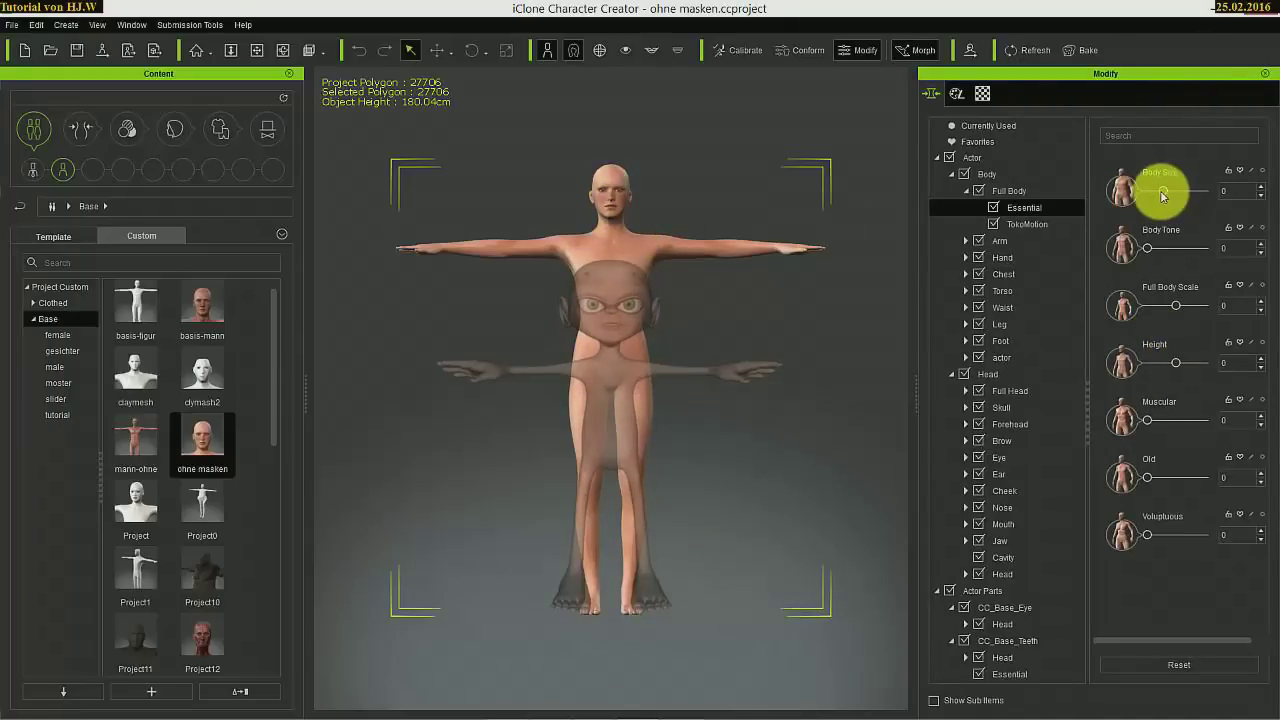
Set the actor's Body Size morph to -10 and Full Body Scale to -35.
left_click_drag(1162, 194, 1158, 192)
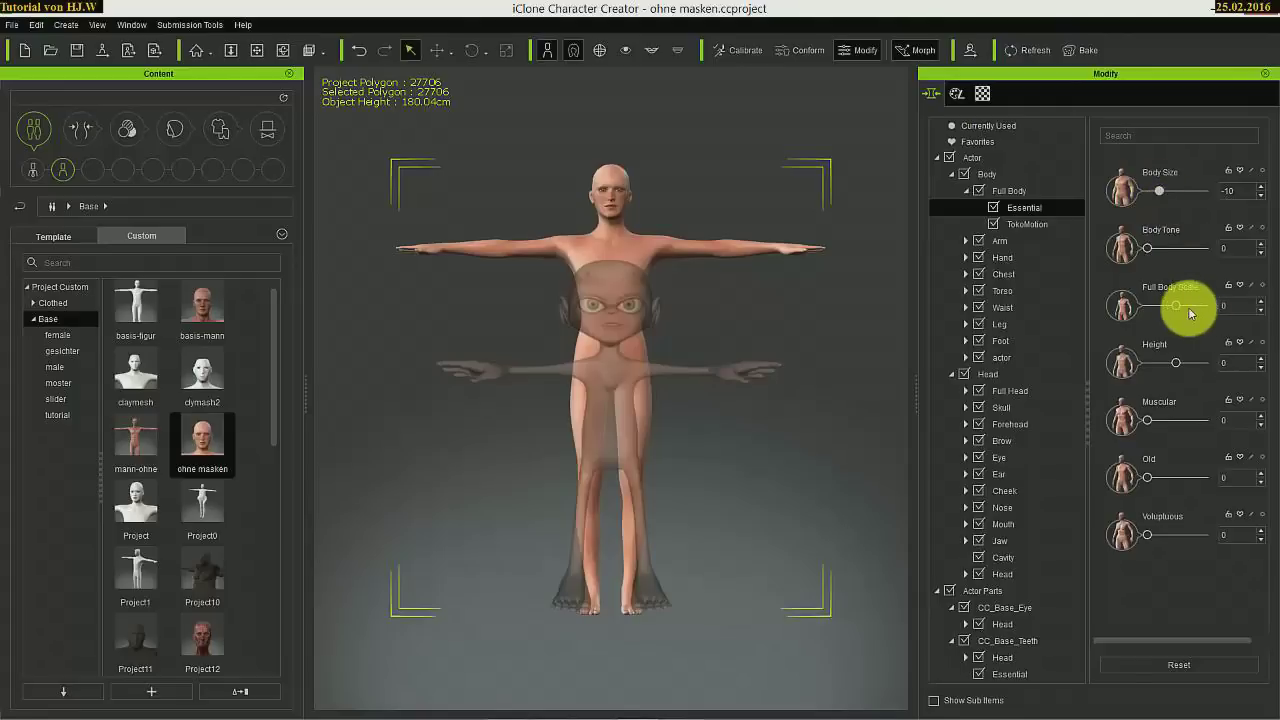
left_click_drag(1177, 306, 1167, 305)
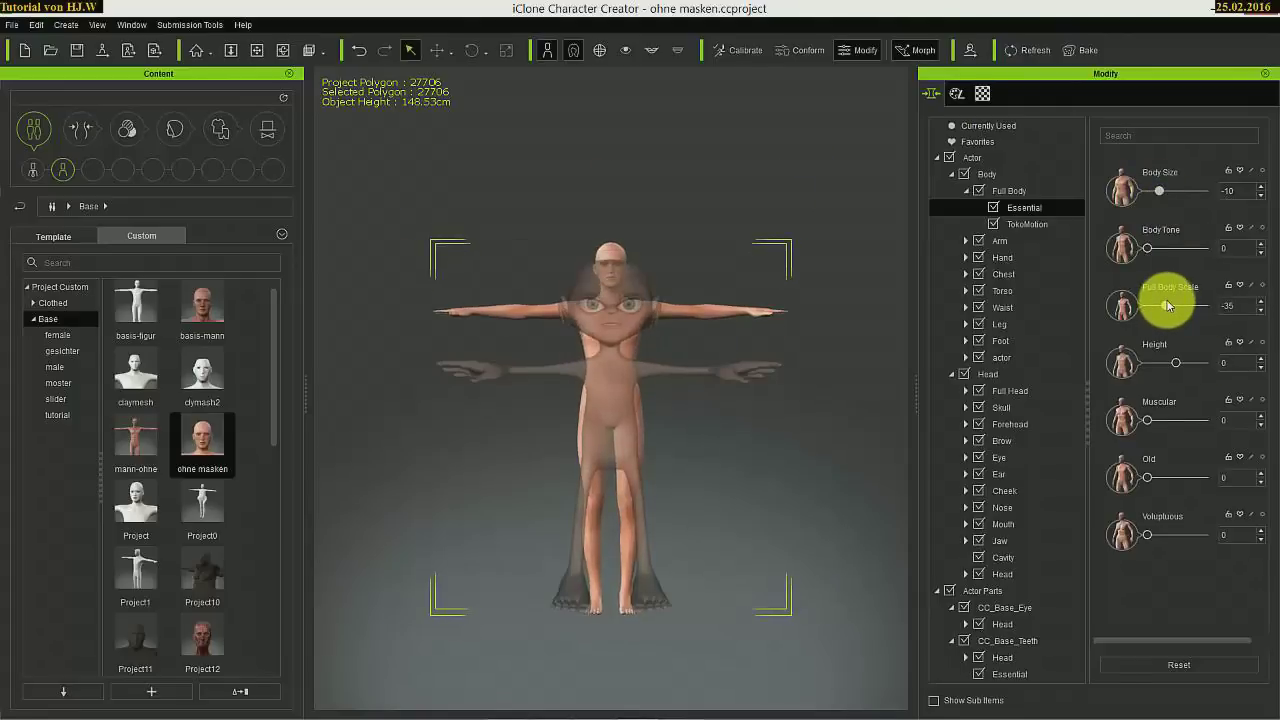
Raise the actor's Height morph beyond its slider limit to 160.
left_click_drag(1175, 362, 1266, 340)
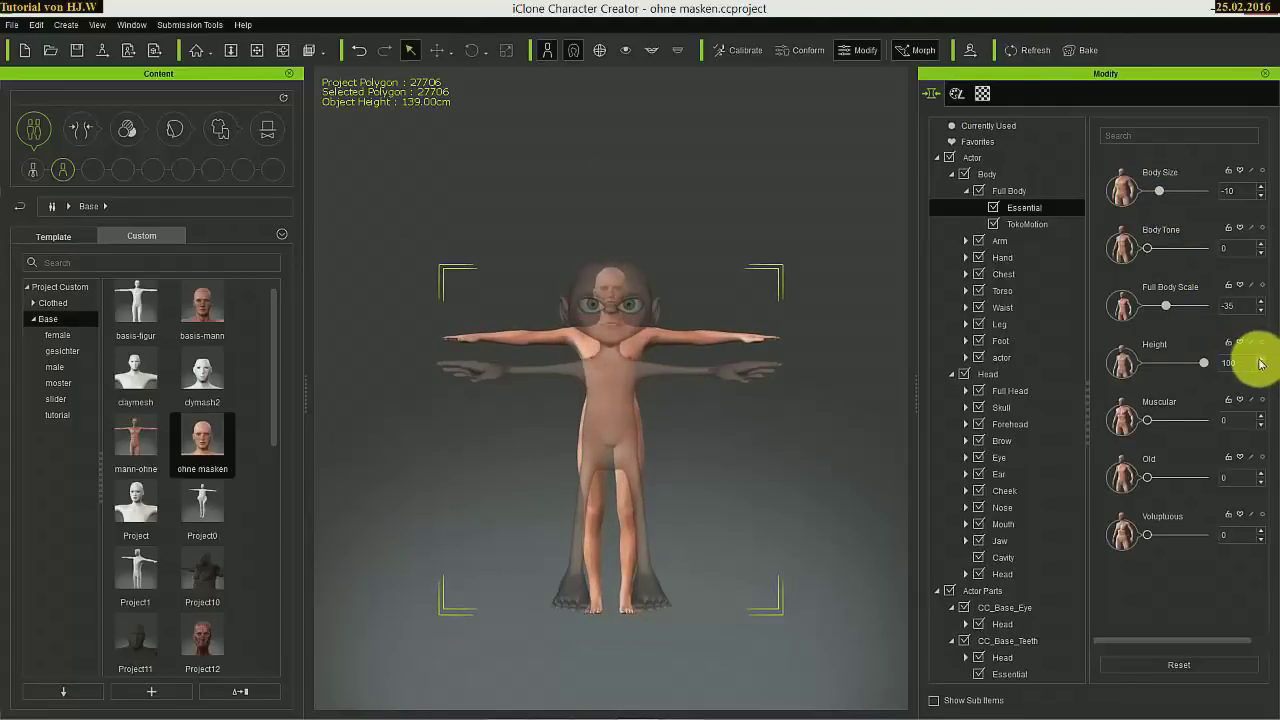
left_click(1260, 364)
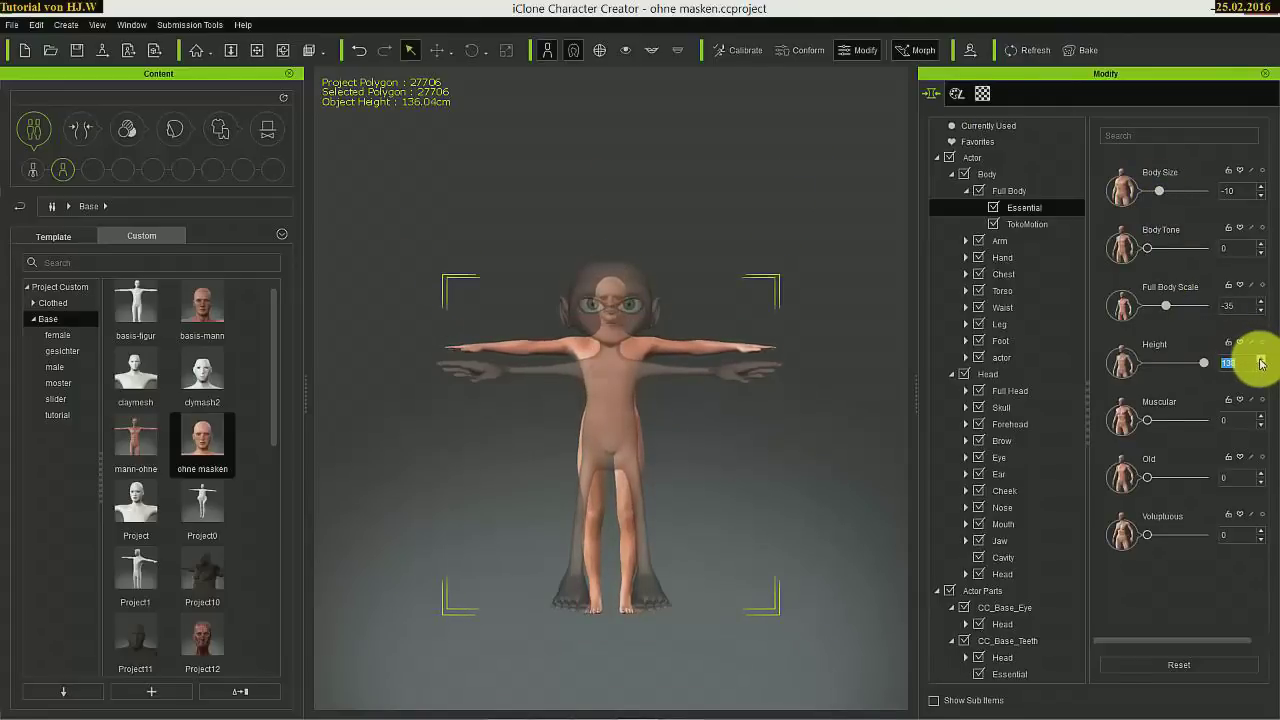
left_click(1260, 364)
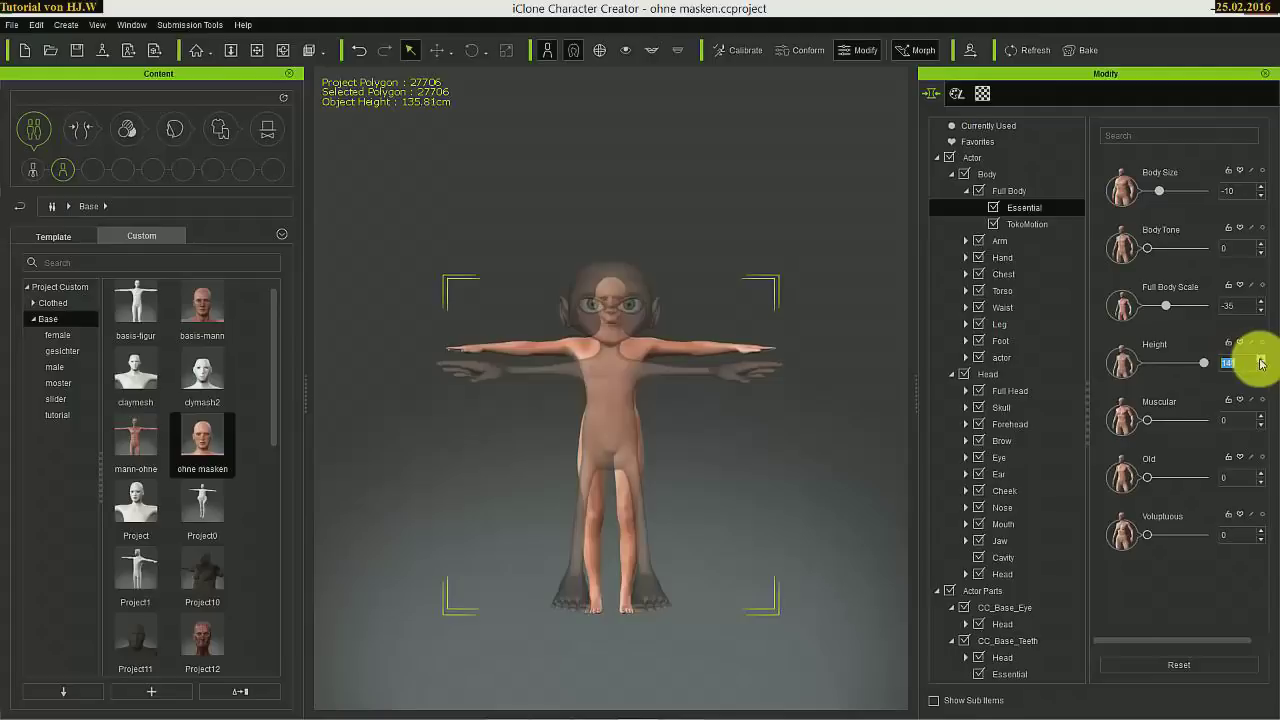
Set Full Body Scale to -24 to bring the figure closer to the overlay's size.
left_click(1260, 300)
left_click(1260, 300)
left_click(1260, 300)
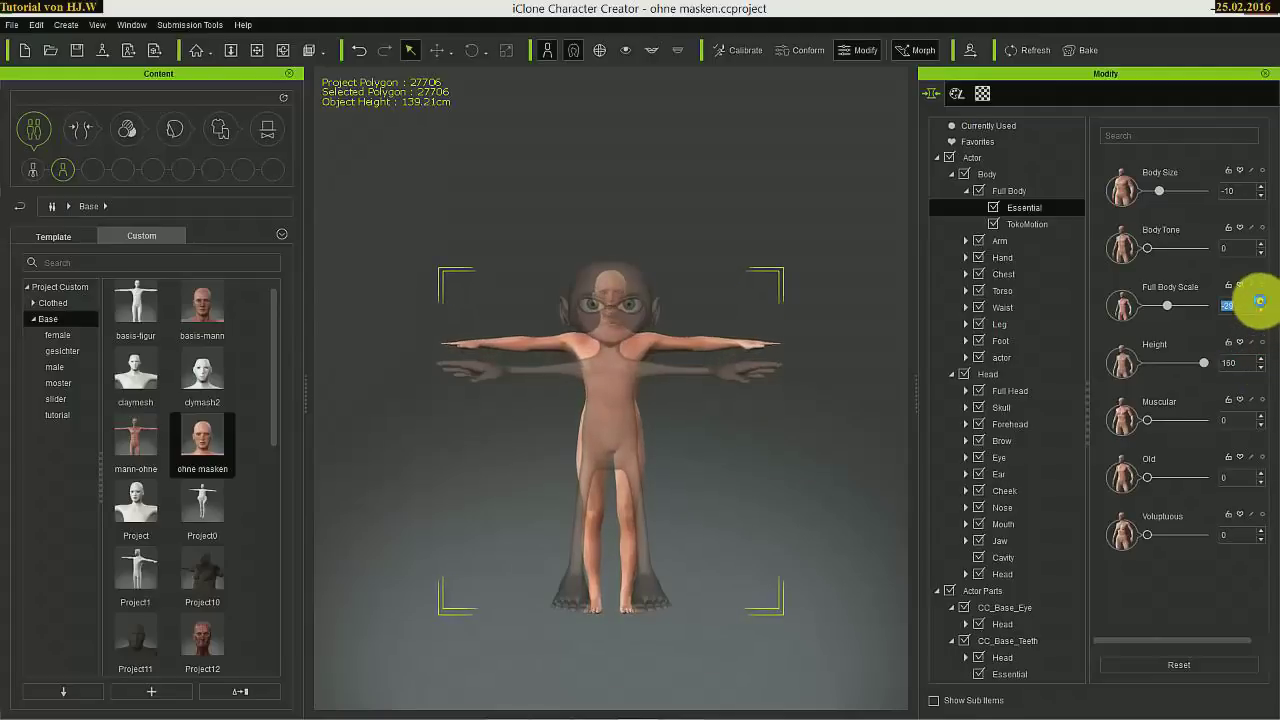
left_click(1260, 300)
left_click(1260, 300)
left_click(1260, 300)
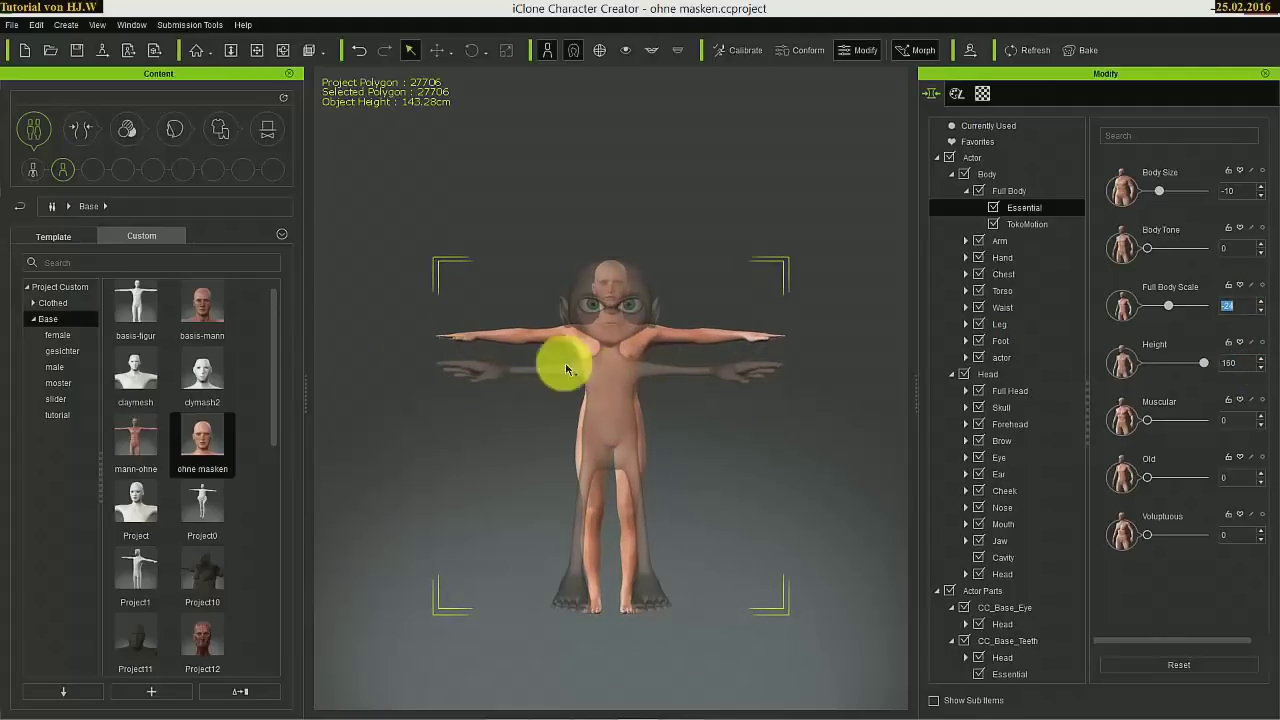
Increase the Height morph to 282 so the arms line up with those of the reference overlay.
left_click(1262, 358)
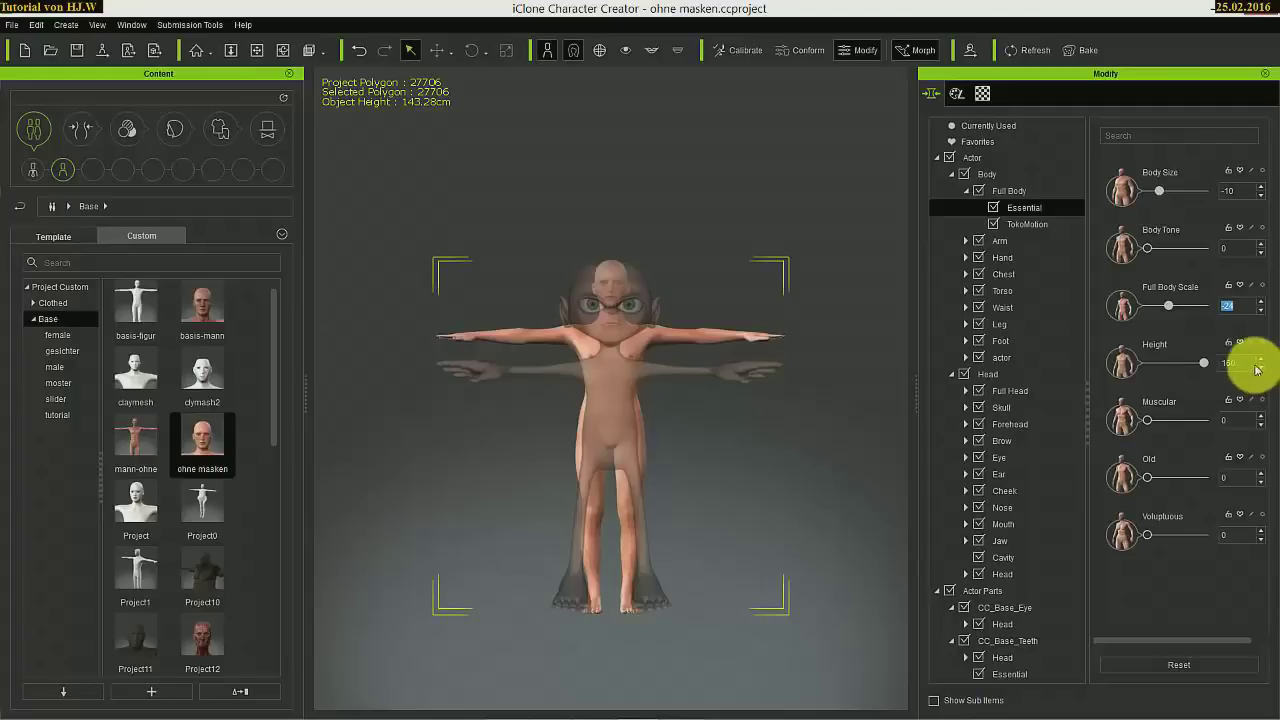
left_click(1262, 358)
left_click(1262, 358)
left_click(1262, 363)
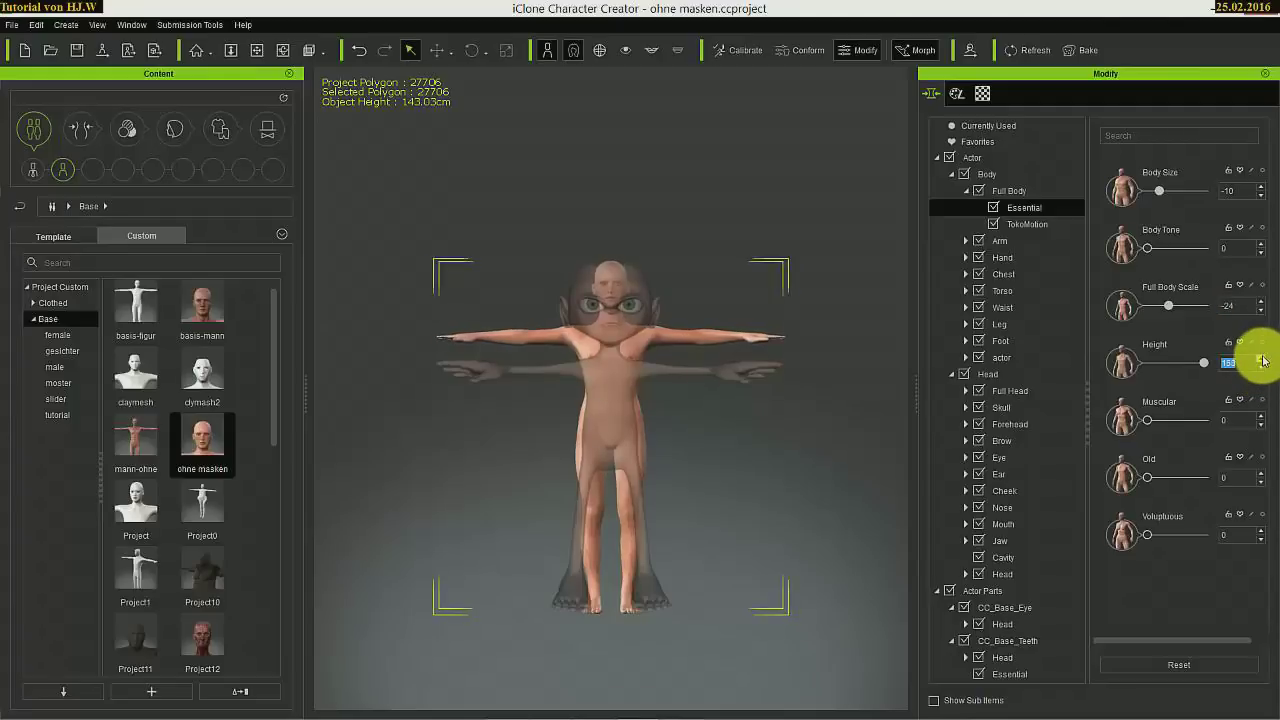
left_click(1262, 363)
left_click(1262, 363)
left_click(1262, 363)
left_click(1262, 363)
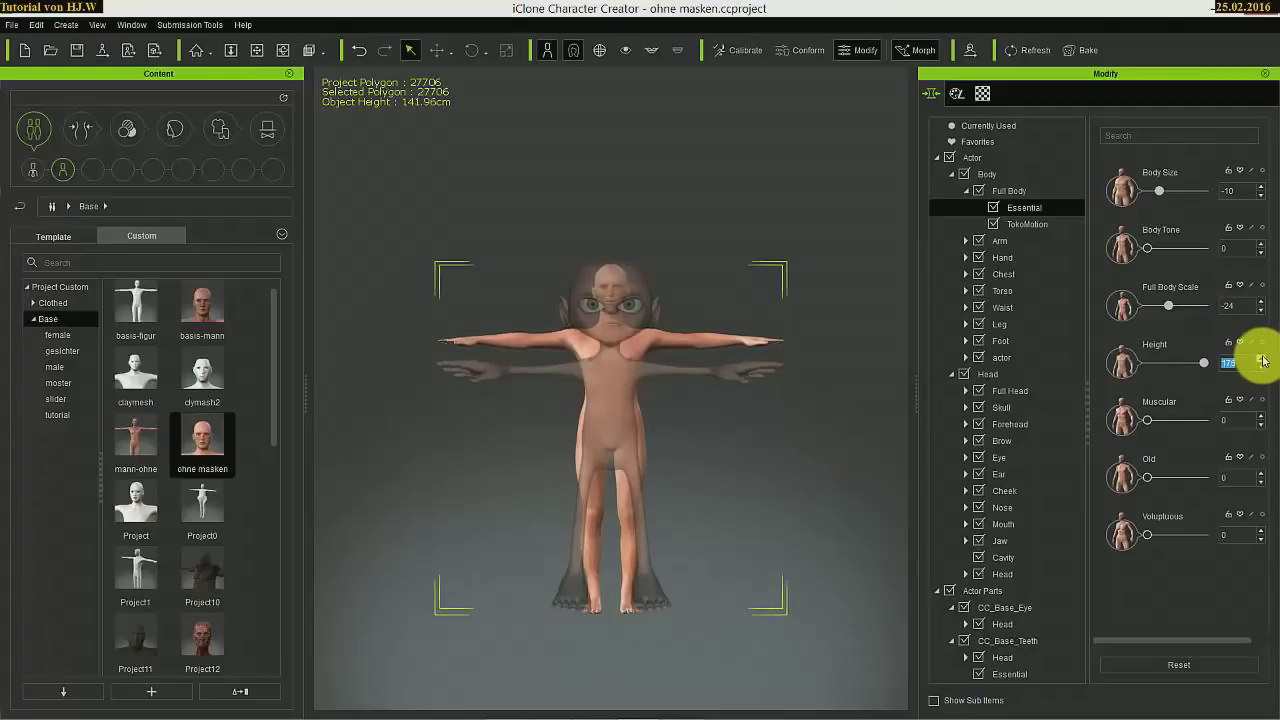
left_click(1262, 363)
left_click(1262, 363)
left_click(1262, 363)
left_click(1262, 363)
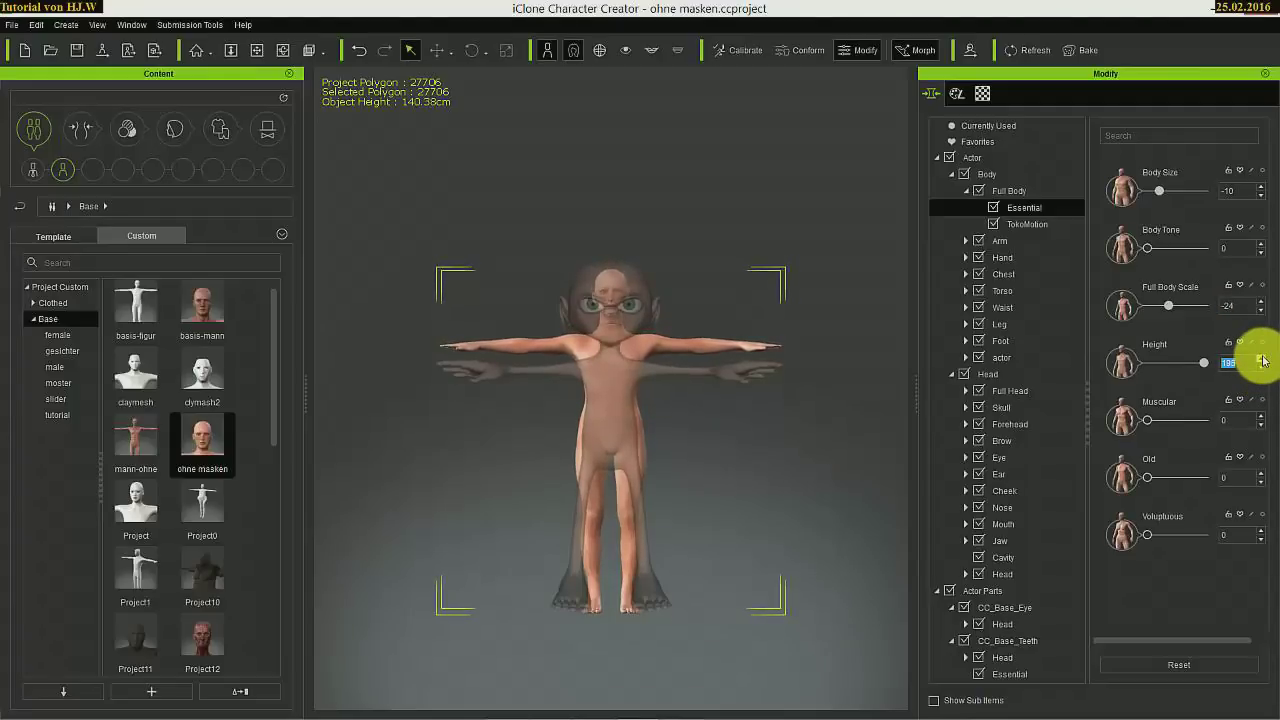
left_click(1262, 363)
left_click(1262, 363)
left_click(1262, 363)
left_click(1262, 363)
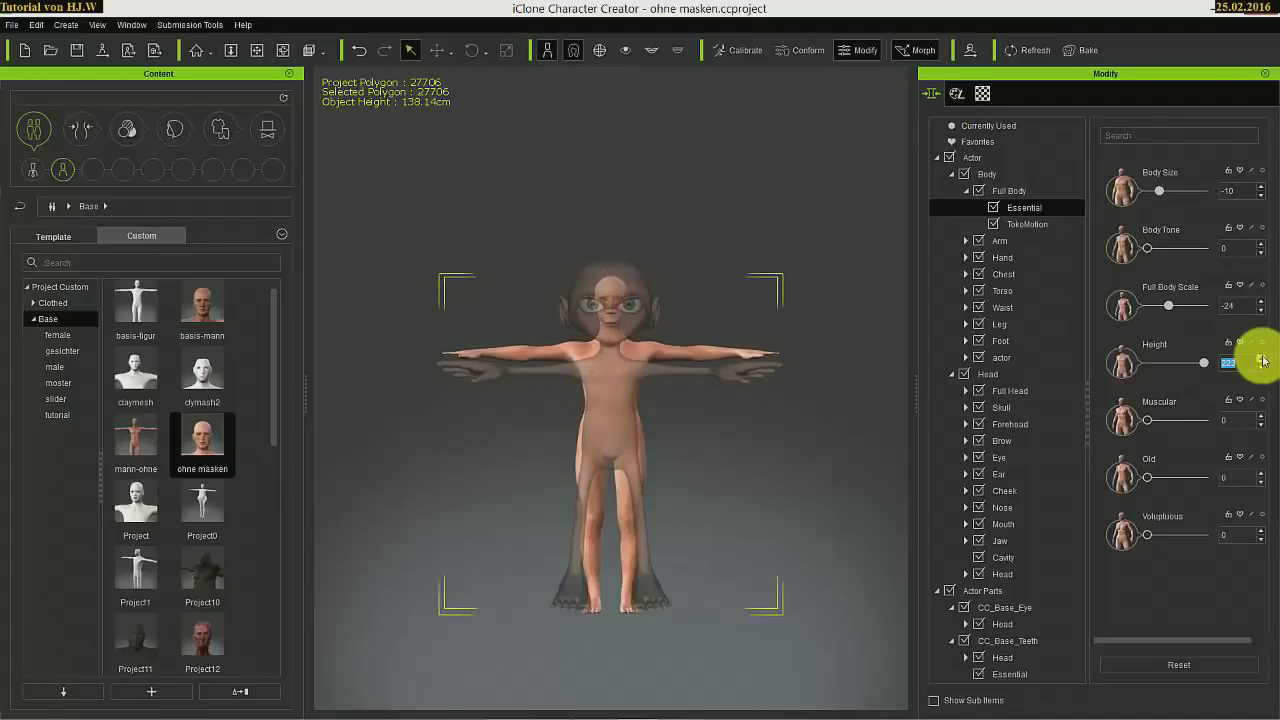
left_click(1262, 363)
left_click(1262, 363)
left_click(1262, 363)
left_click(1262, 363)
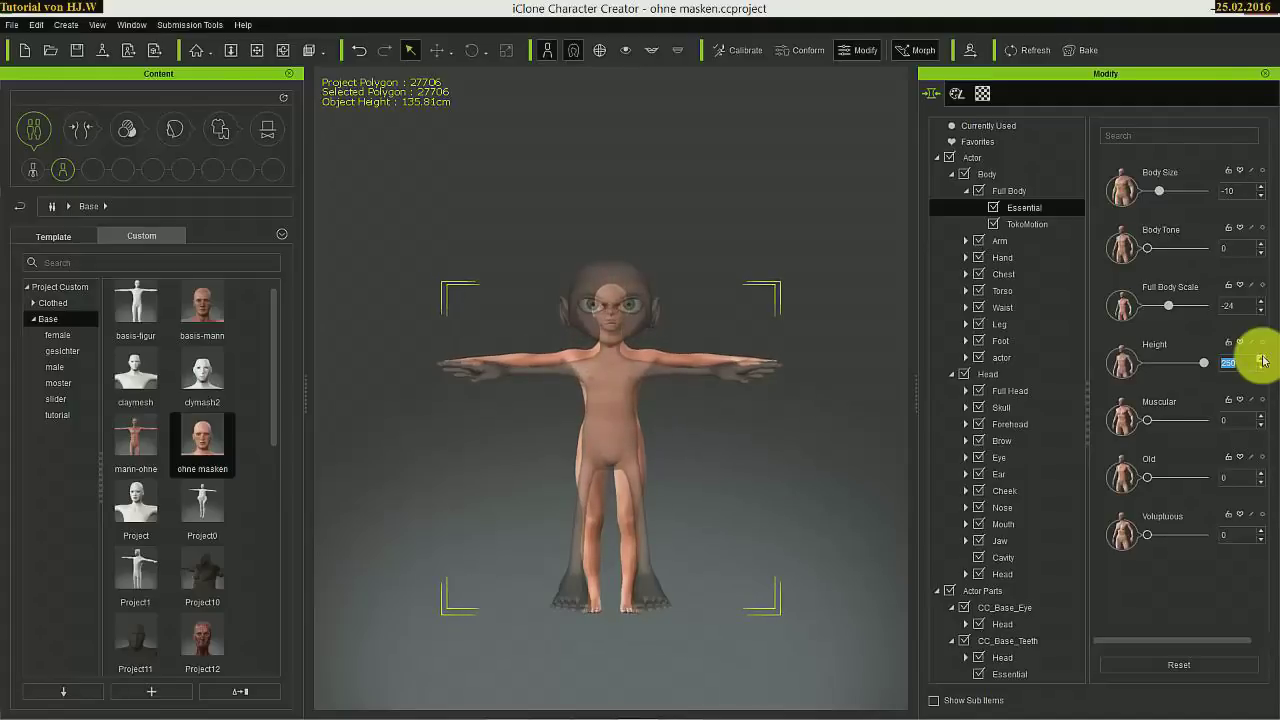
left_click(1262, 363)
left_click(1262, 363)
left_click(1262, 363)
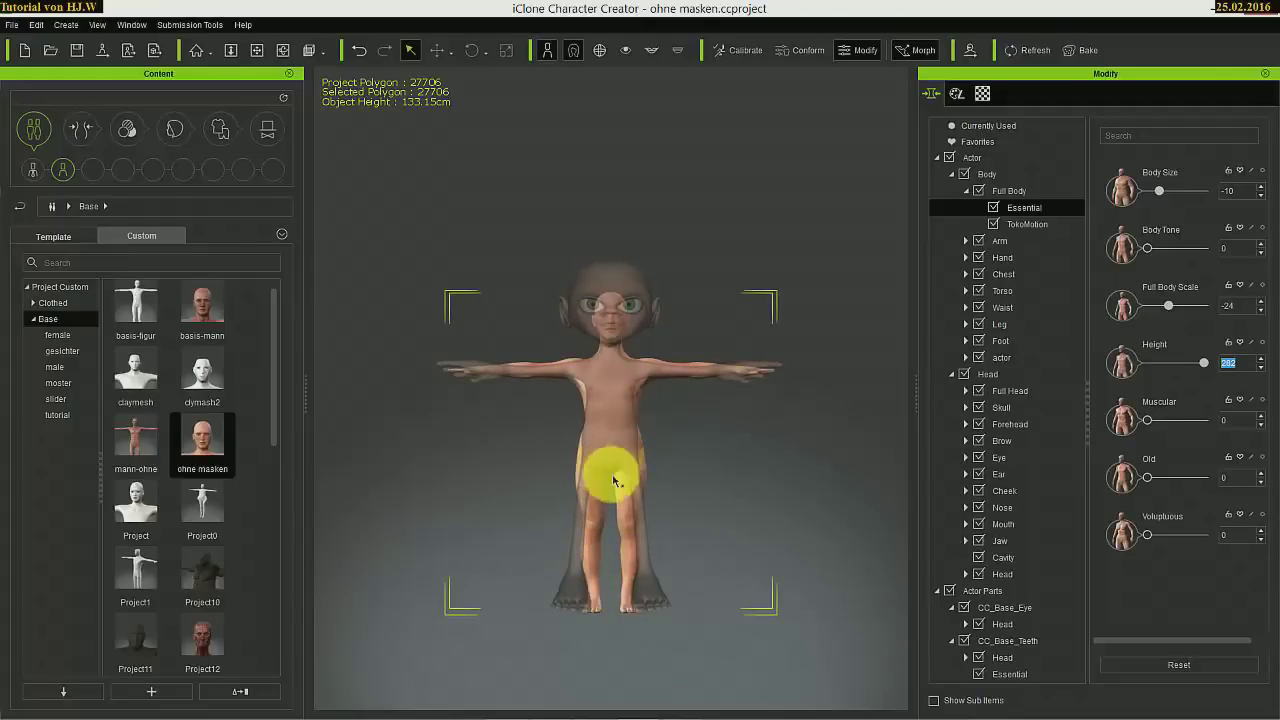
Enlarge the full head by raising Head Scale above 100 to approach the overlay's head size.
left_click(975, 391)
left_click_drag(1168, 482, 1274, 487)
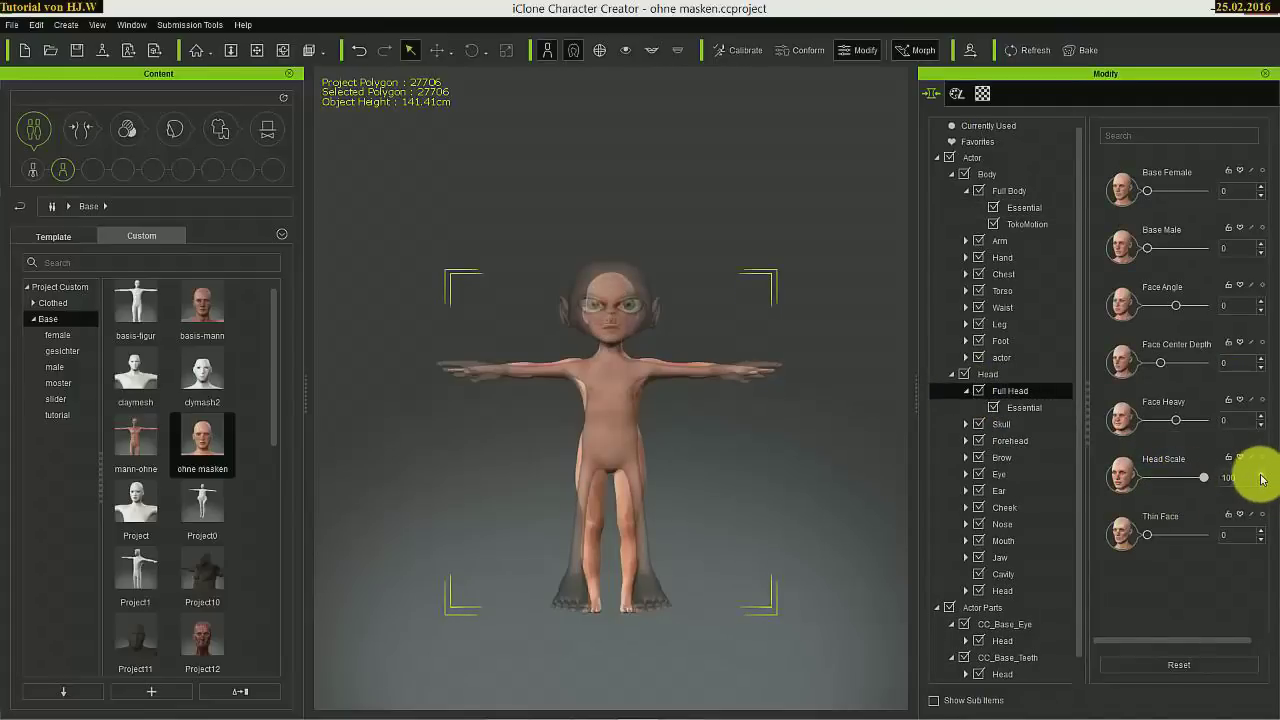
left_click(1261, 476)
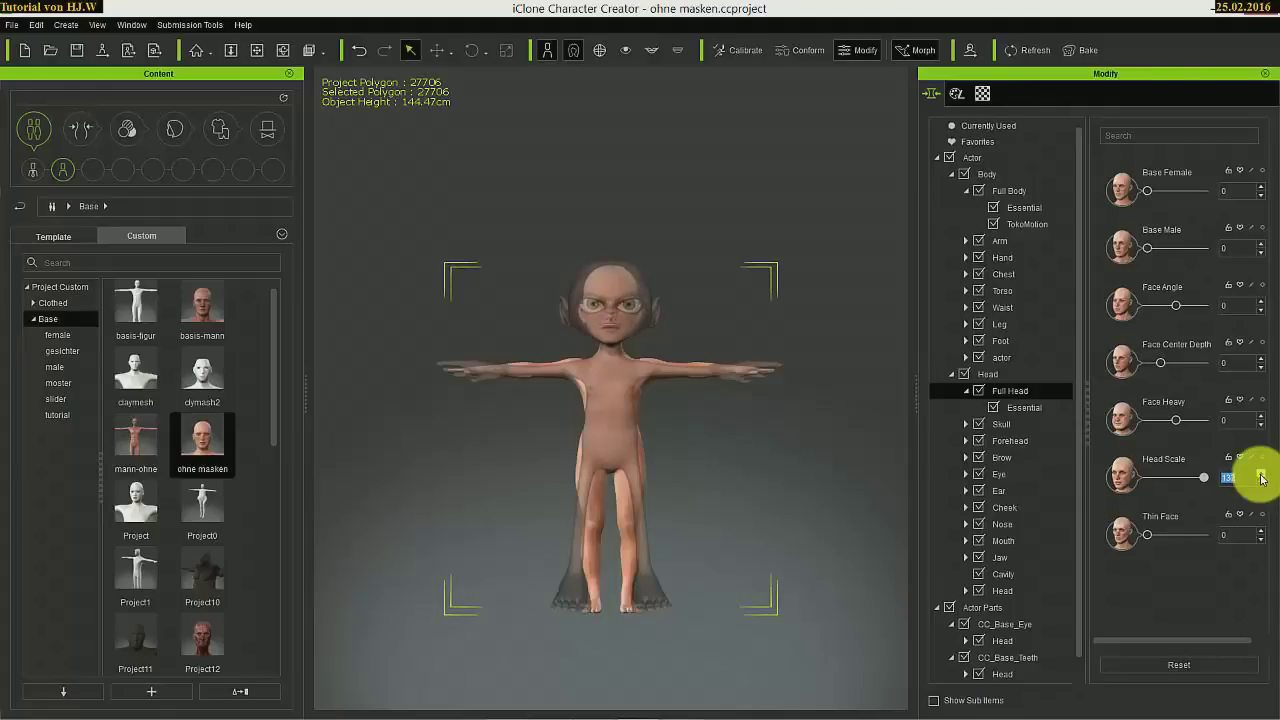
left_click(1261, 477)
left_click(1261, 477)
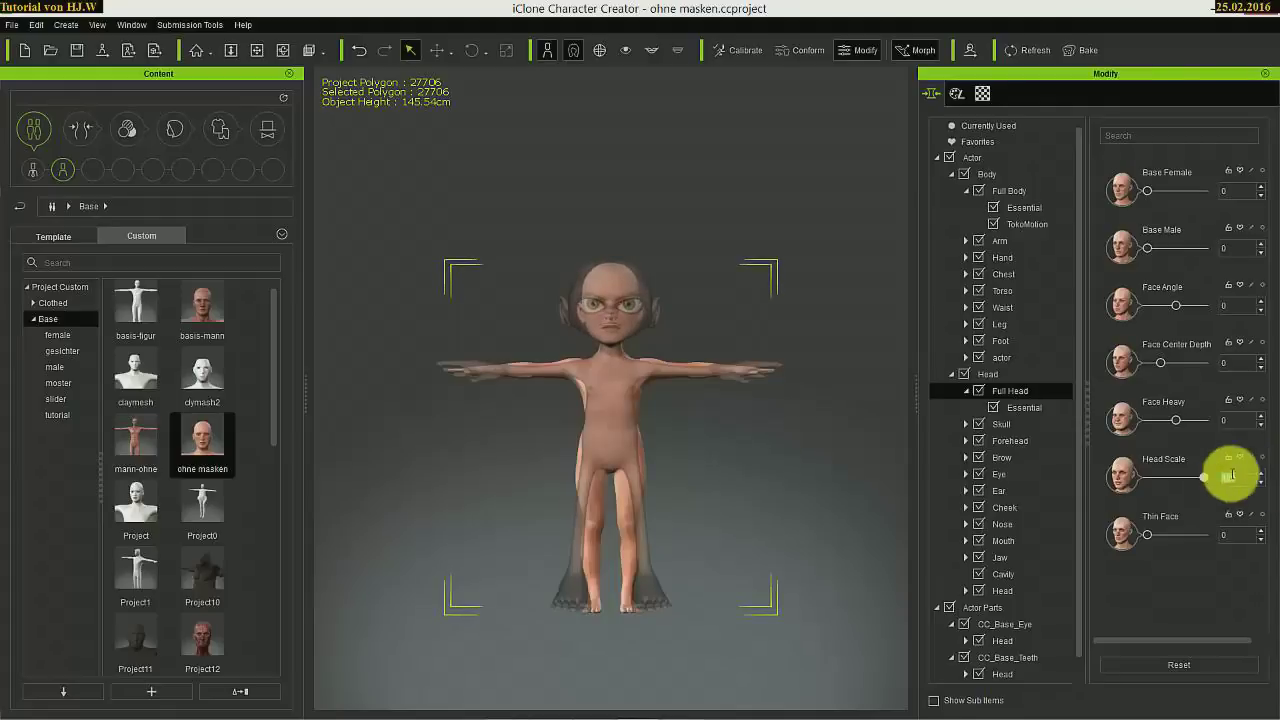
left_click(1261, 477)
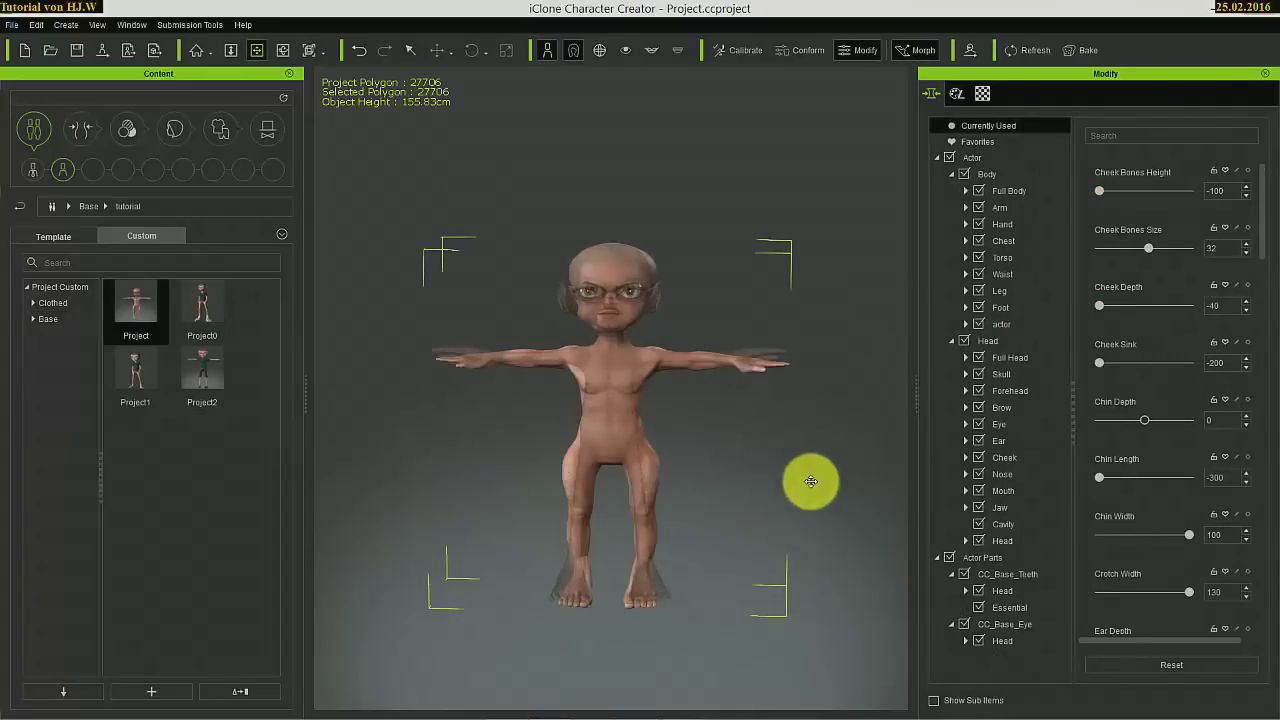
Examine the currently used morph values of the tutorial project's character, from the cheek bones through to the upper arm length.
left_click(136, 307)
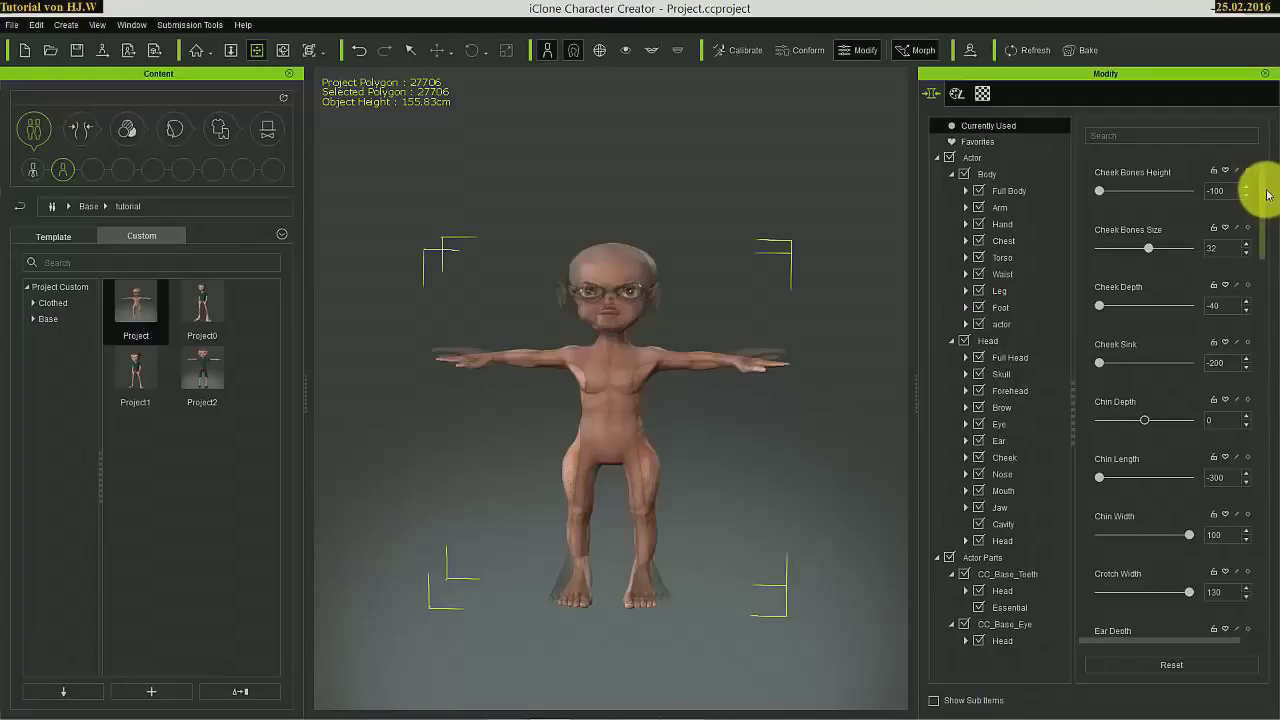
scroll(1268, 222, "down", 1)
left_click_drag(1268, 222, 1241, 399)
scroll(1240, 456, "down", 4)
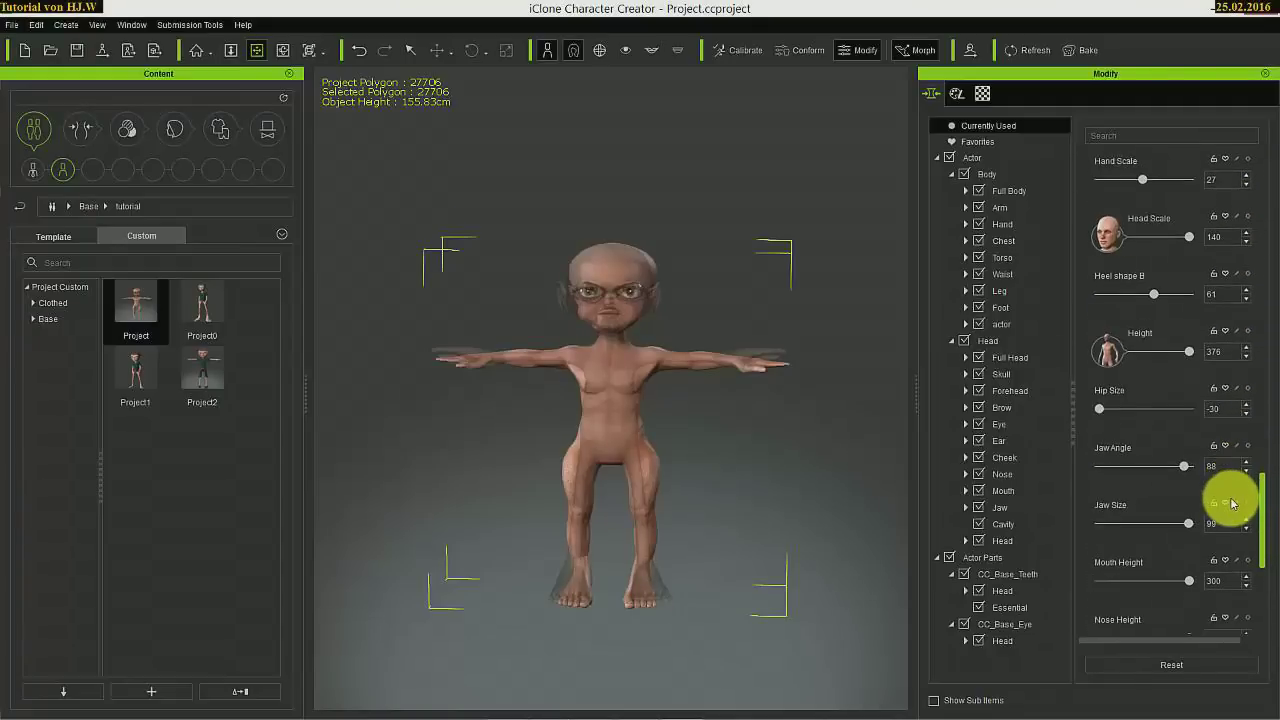
scroll(1232, 505, "down", 1)
scroll(1232, 517, "down", 3)
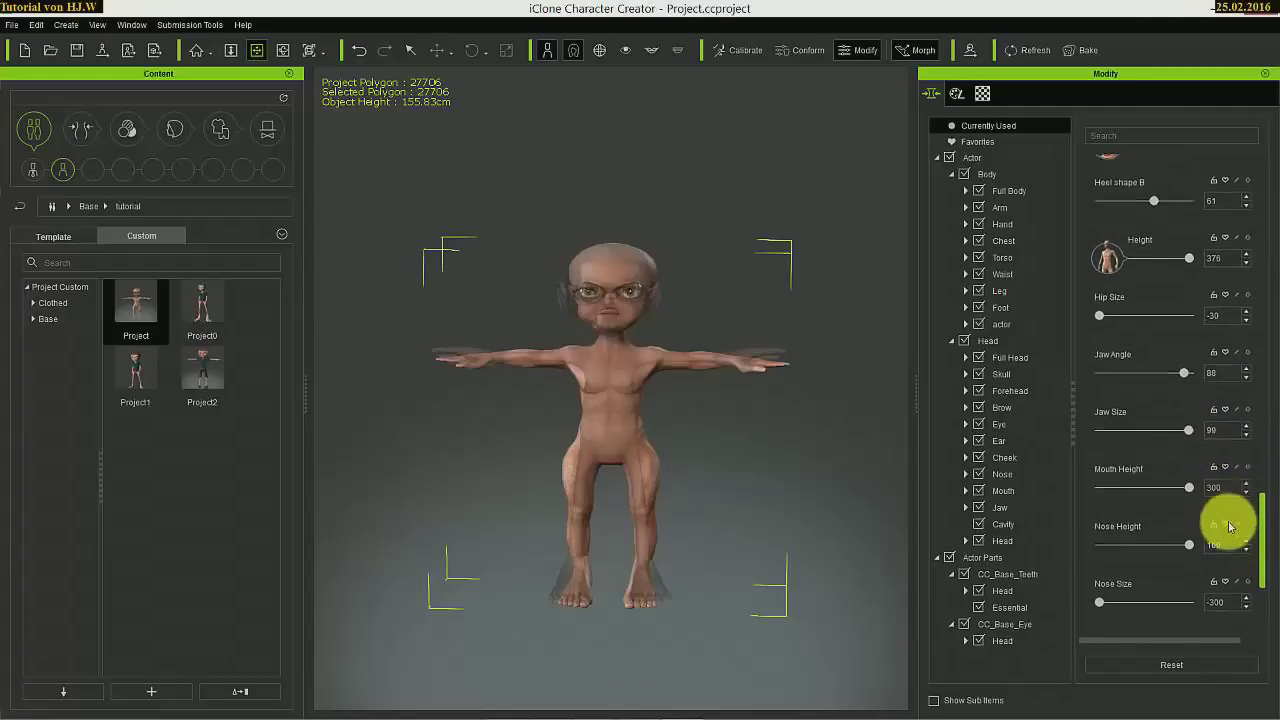
scroll(1219, 565, "down", 1)
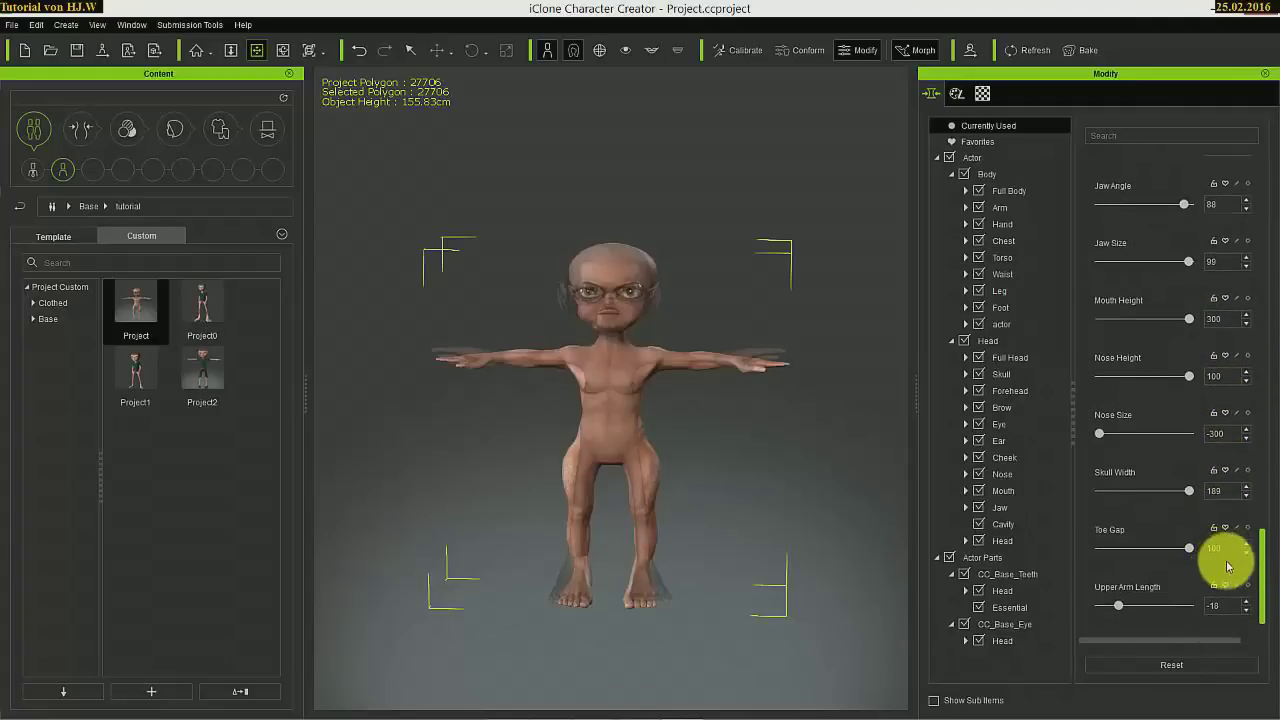
left_click_drag(1261, 610, 1255, 488)
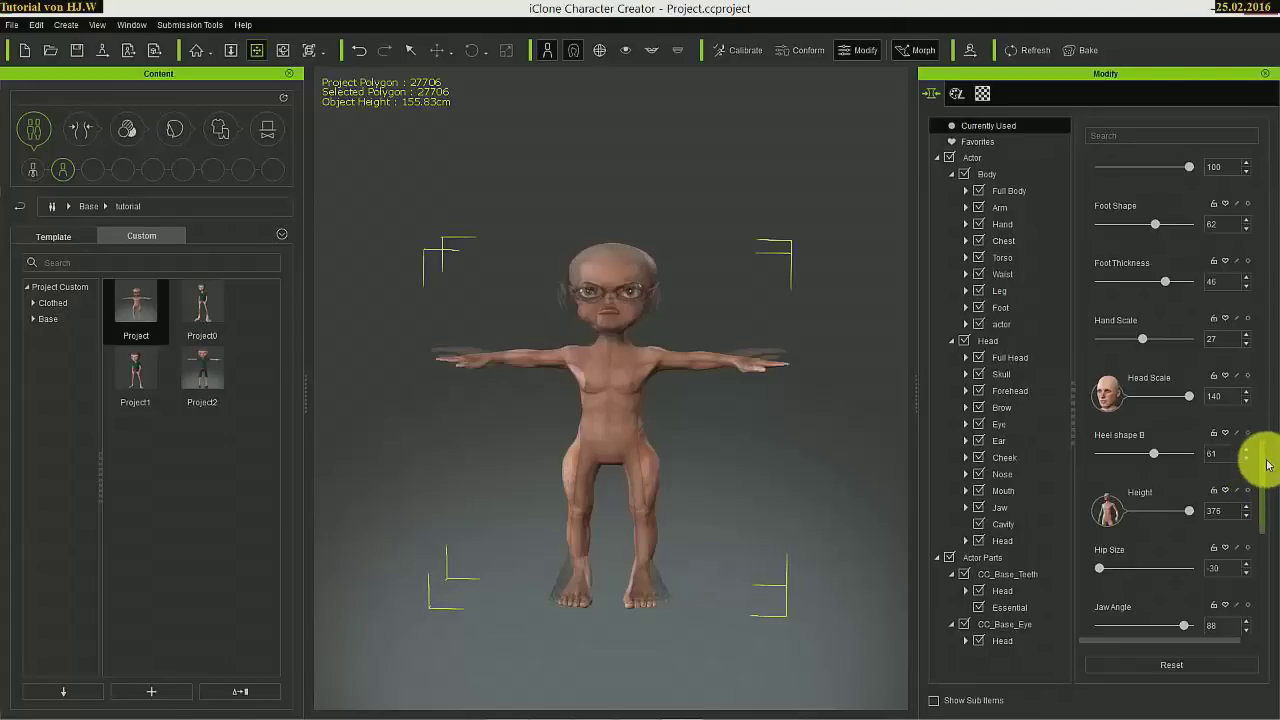
left_click_drag(1258, 490, 1258, 216)
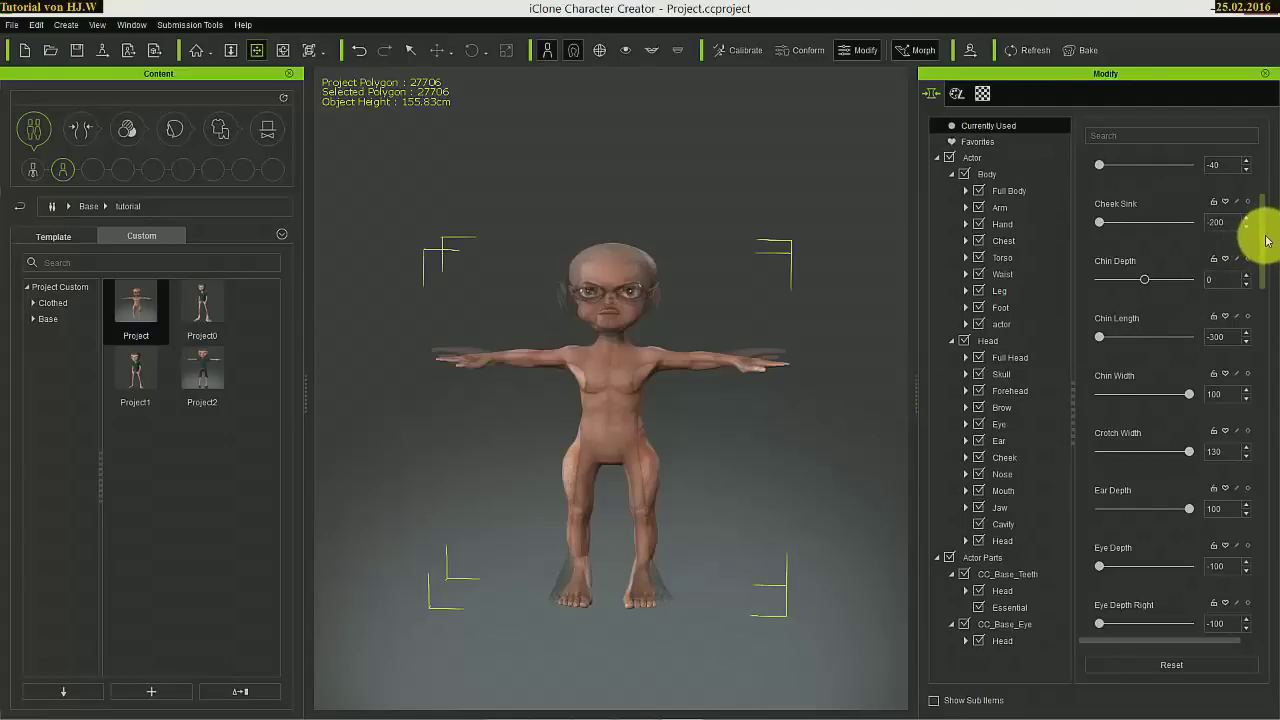
left_click_drag(1260, 229, 1262, 180)
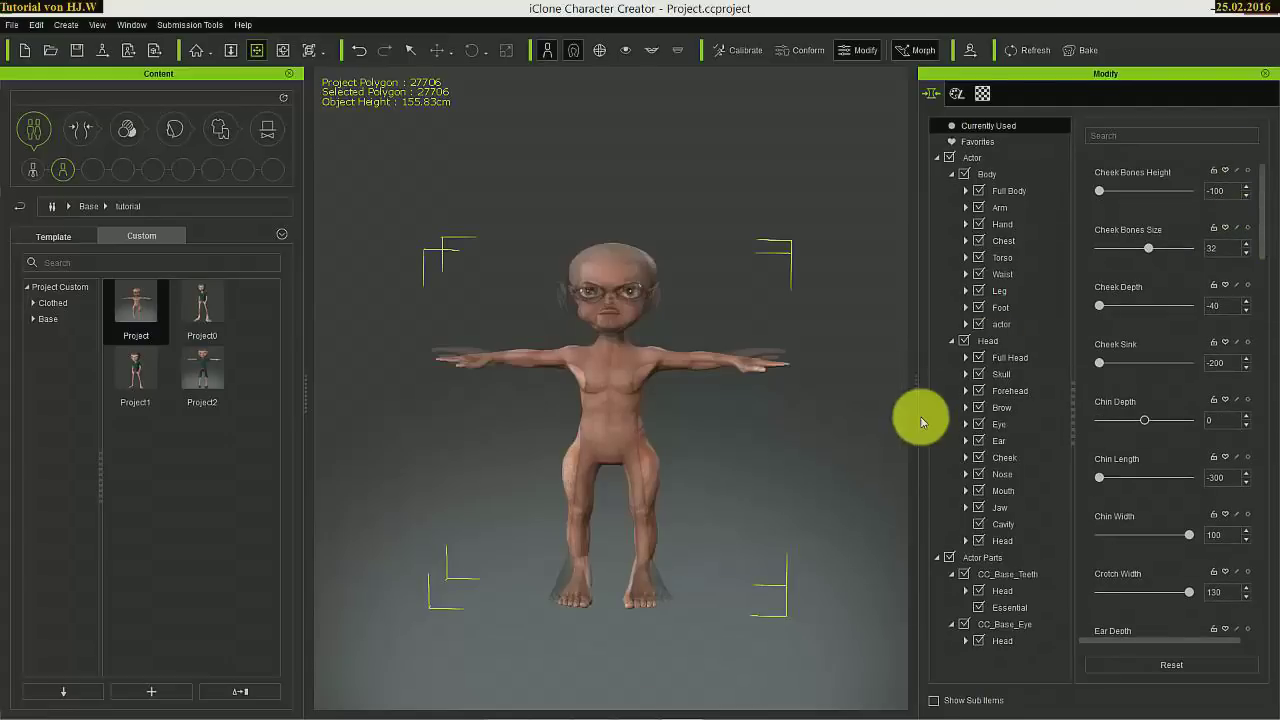
left_click(12, 24)
left_click(216, 176)
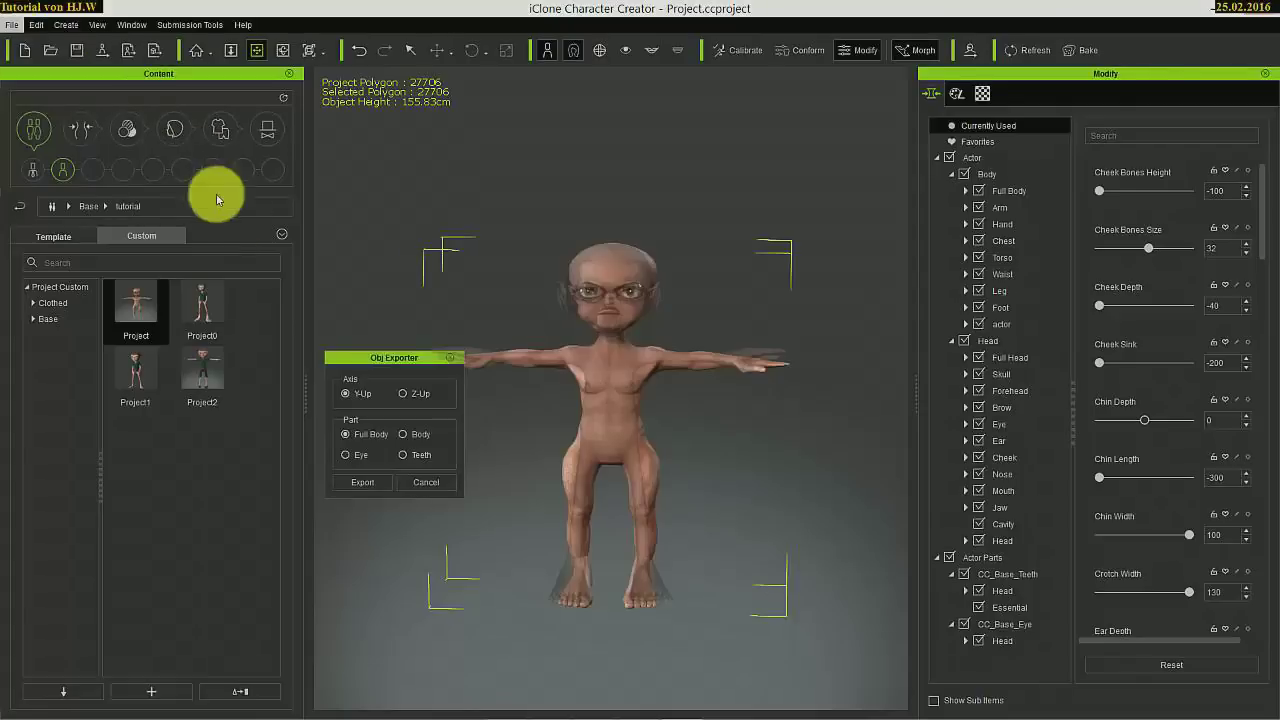
left_click(405, 435)
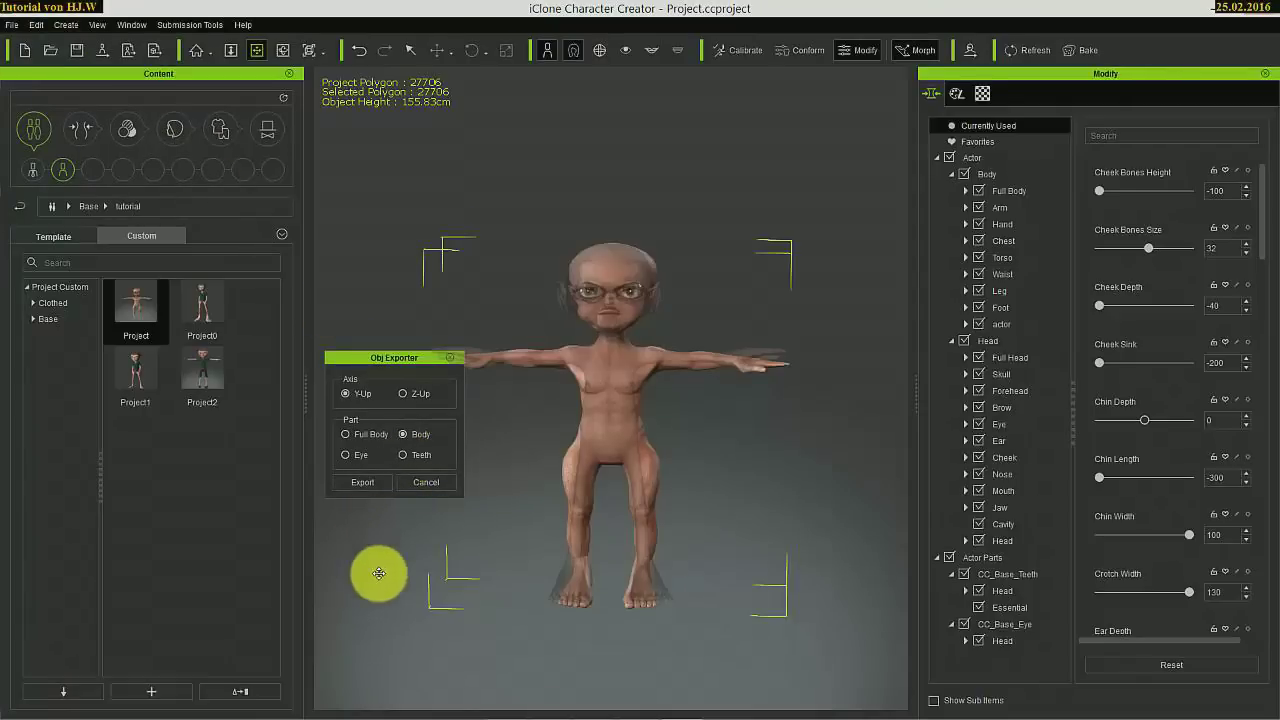
left_click(367, 482)
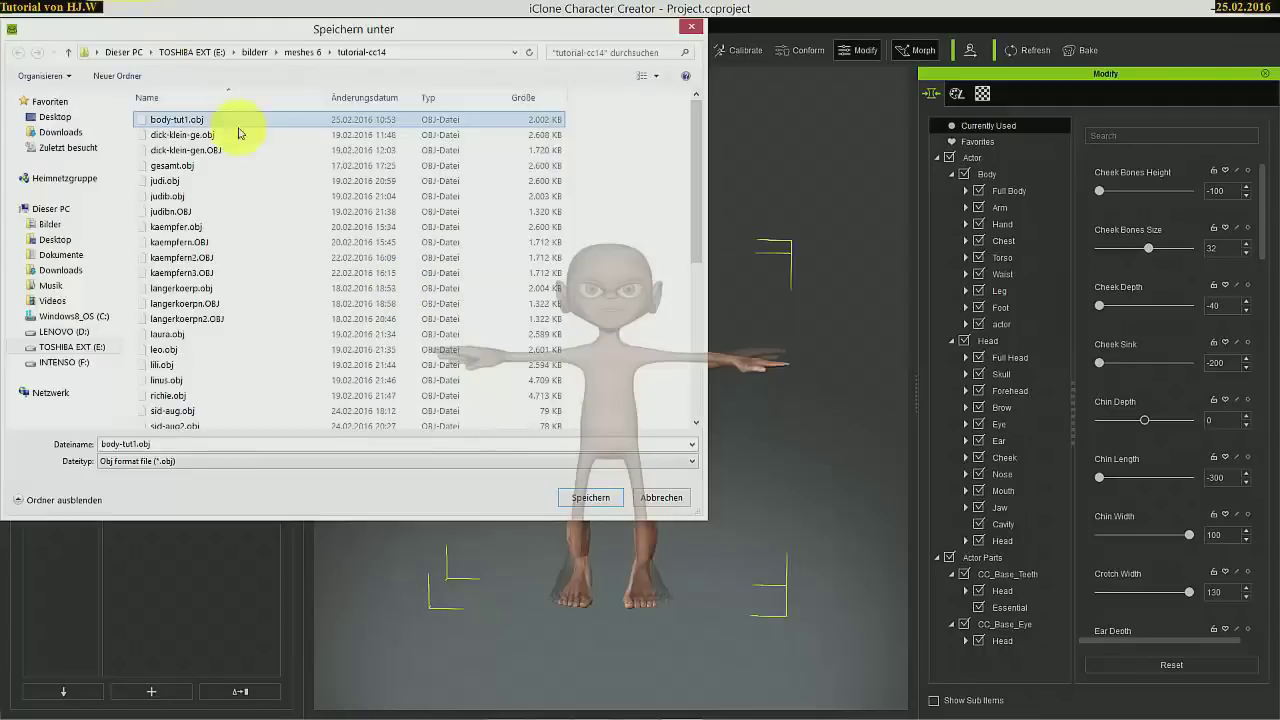
left_click(158, 122)
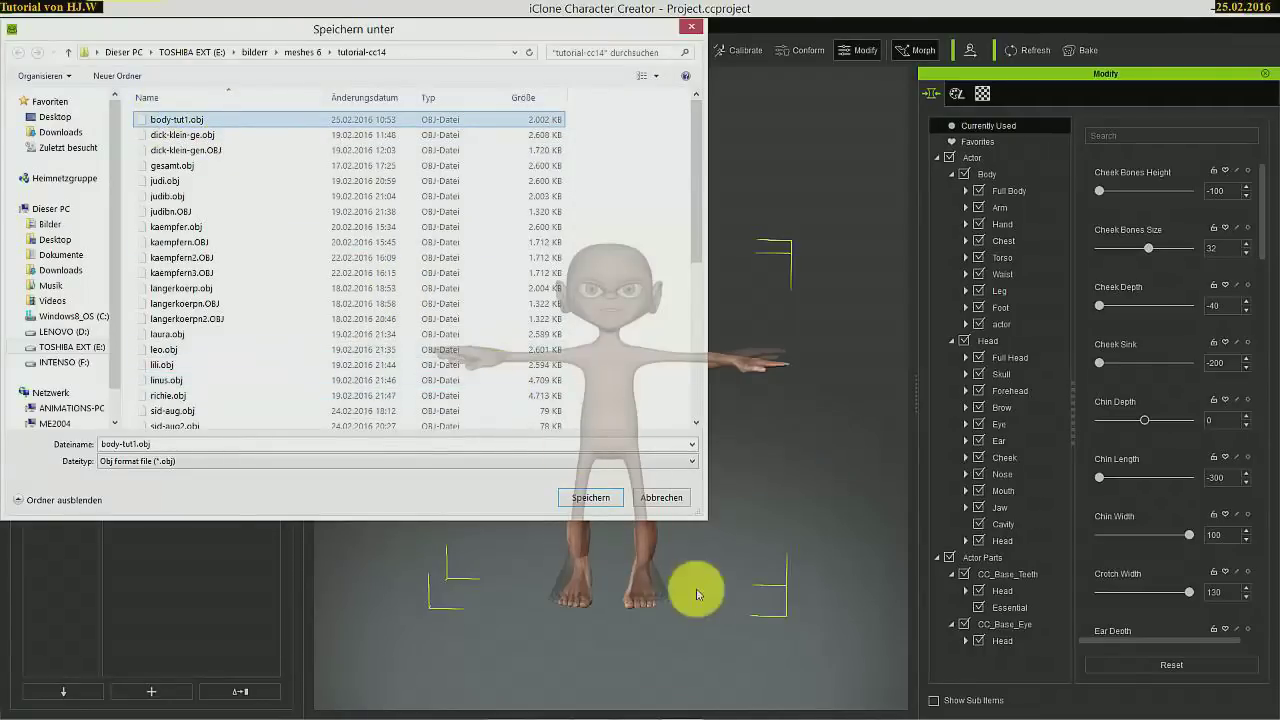
left_click(661, 497)
left_click(451, 355)
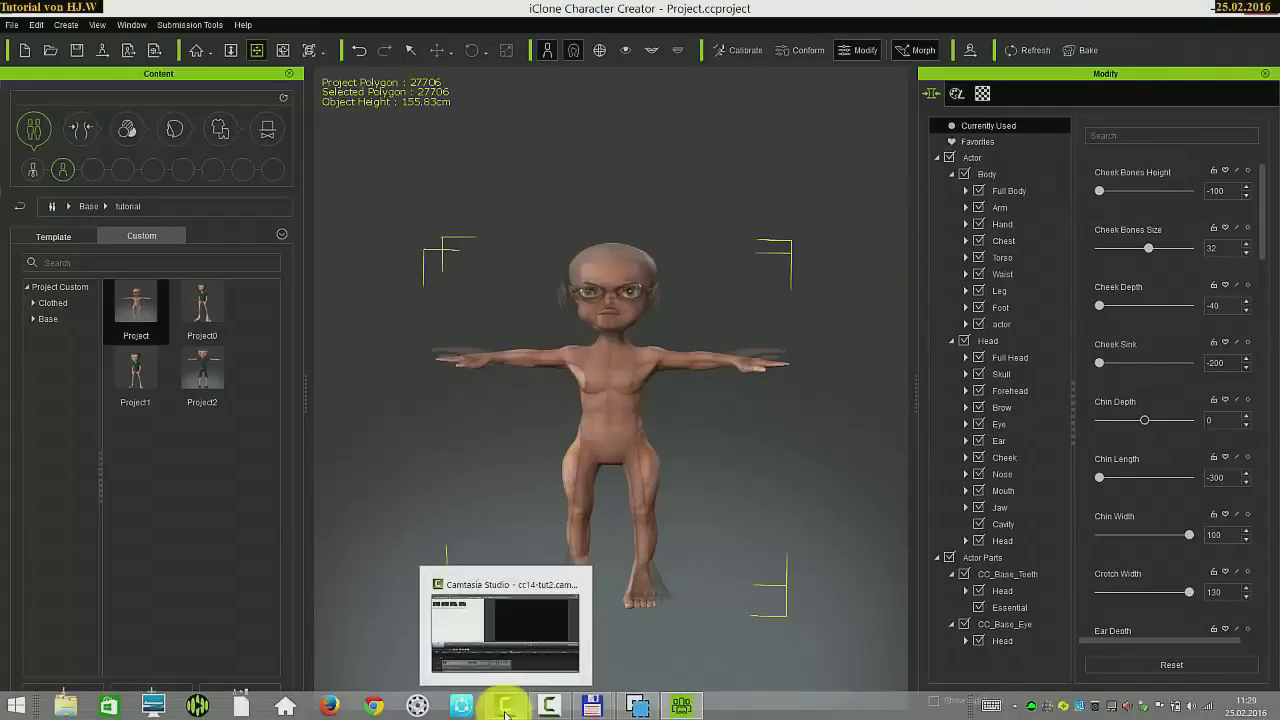
Switch to Sculptris and import body-tut1.obj as a new scene without going to paint mode.
left_click(503, 700)
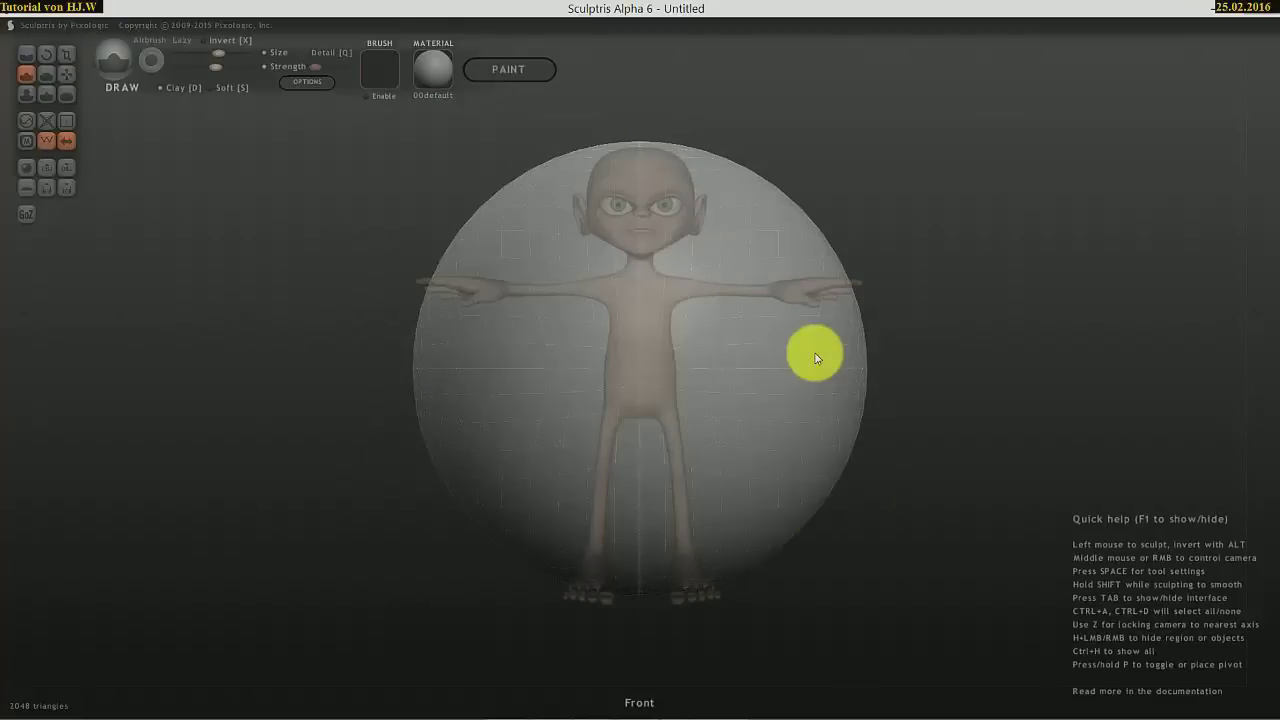
left_click(42, 167)
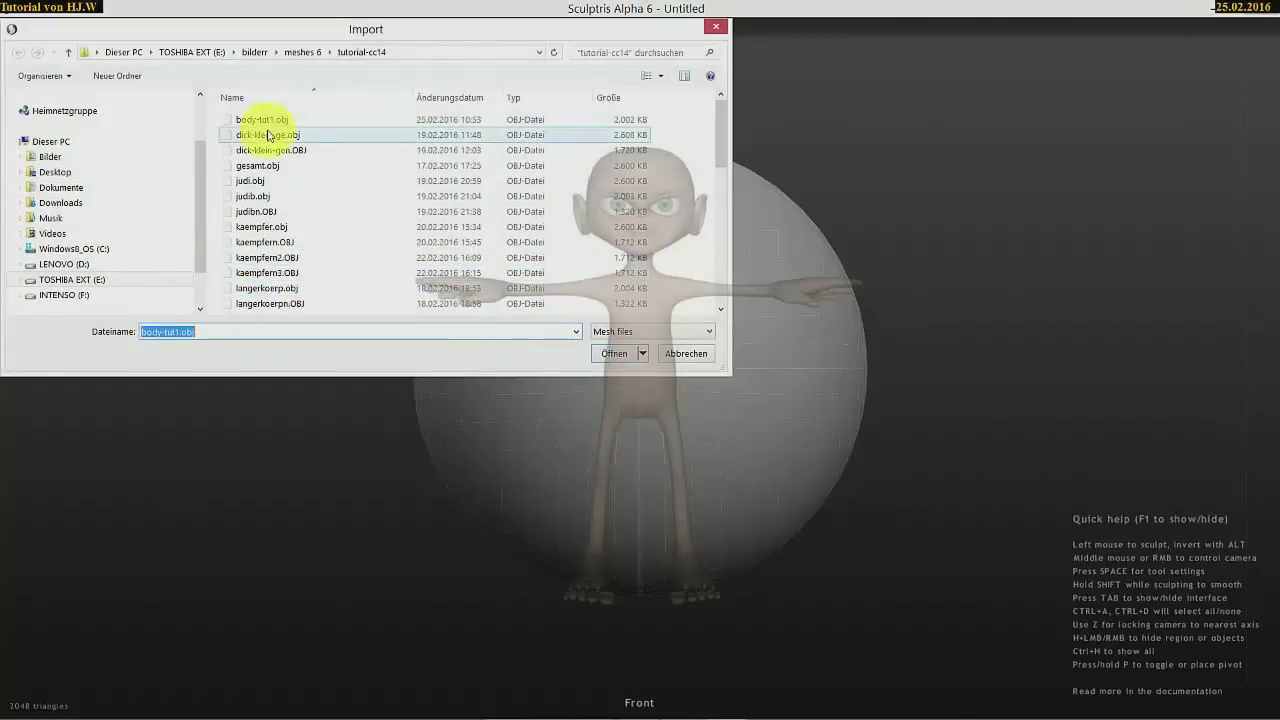
left_click(258, 119)
double_click(262, 119)
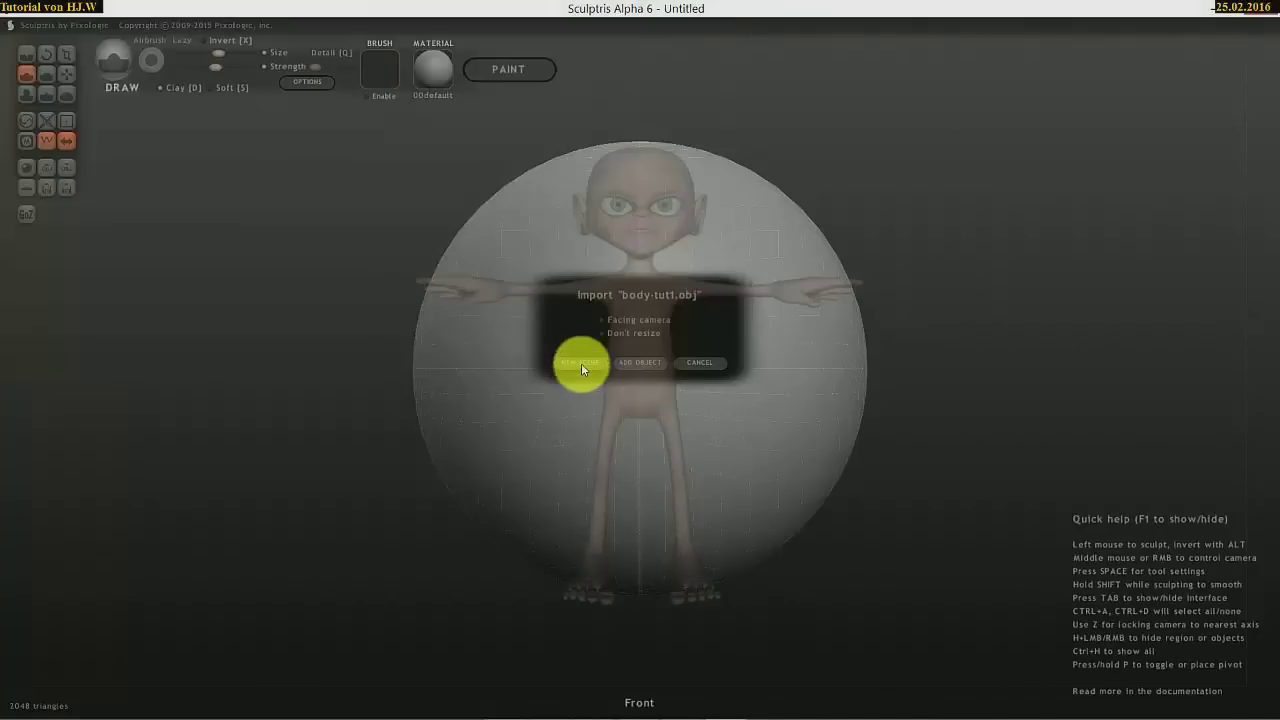
left_click(581, 364)
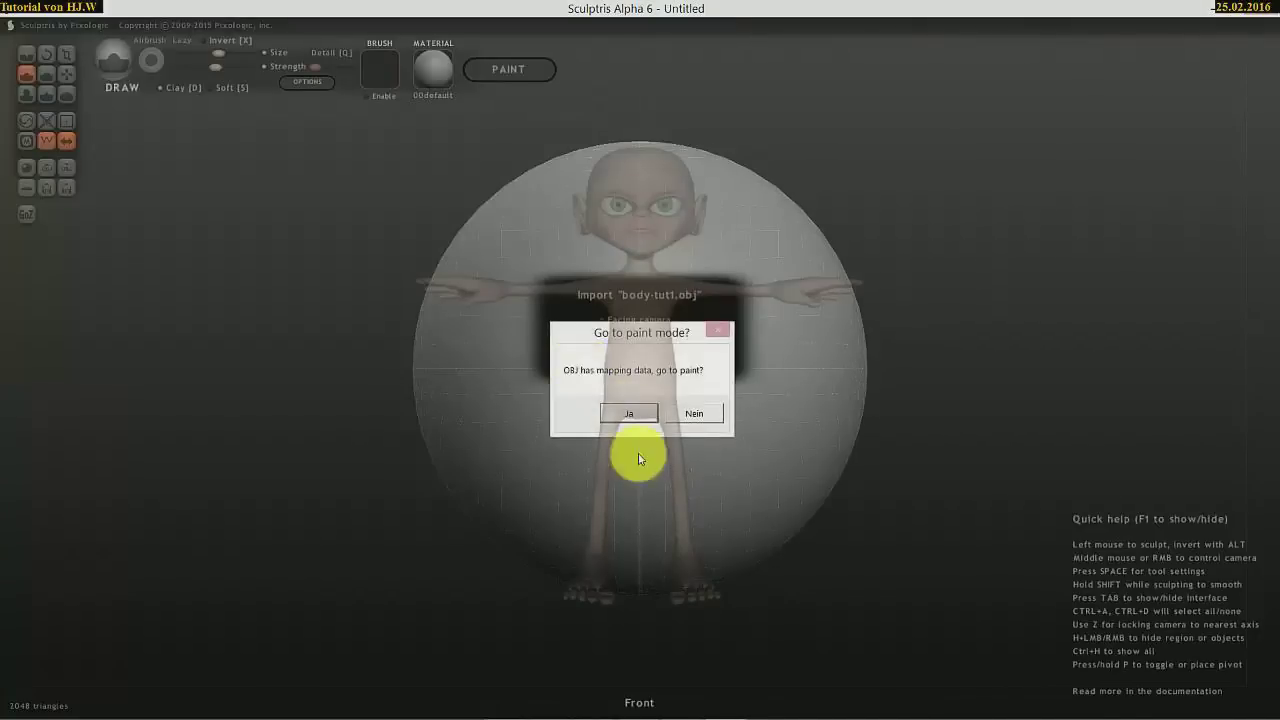
left_click(696, 415)
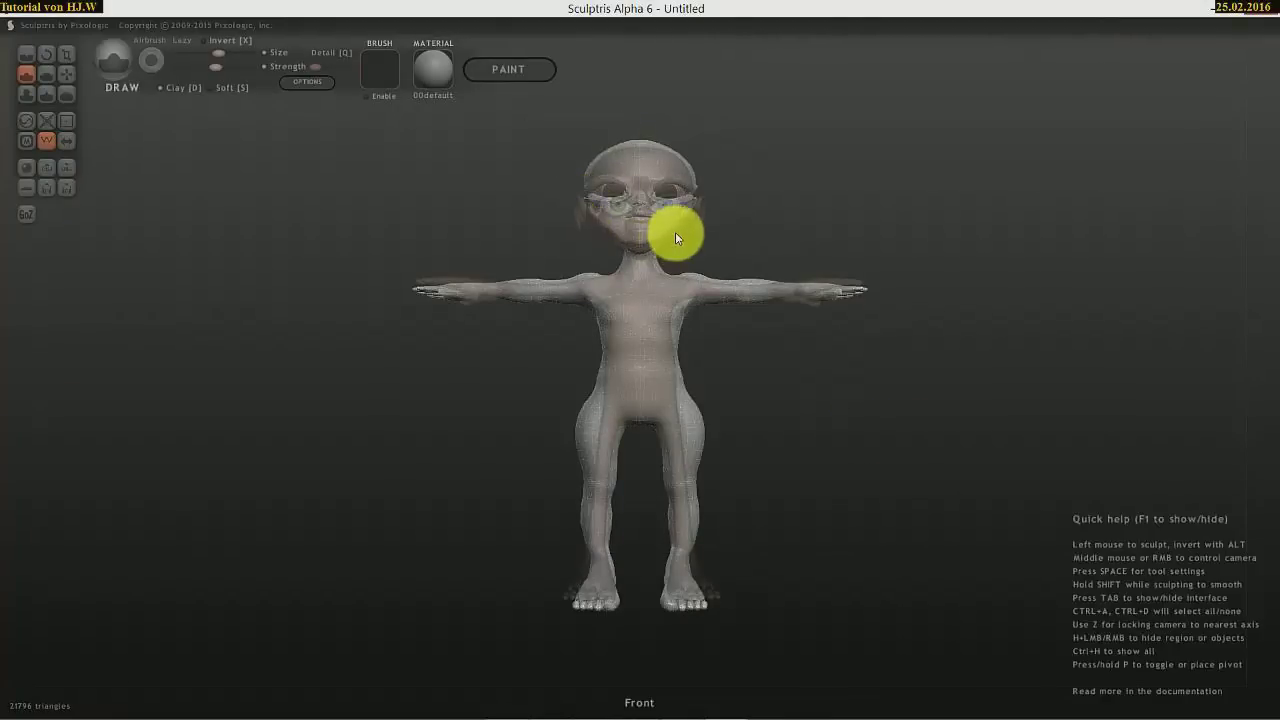
Slim the hips and thighs of the imported body with the Smooth tool to approach the reference overlay's legs.
scroll(806, 445, "up", 1)
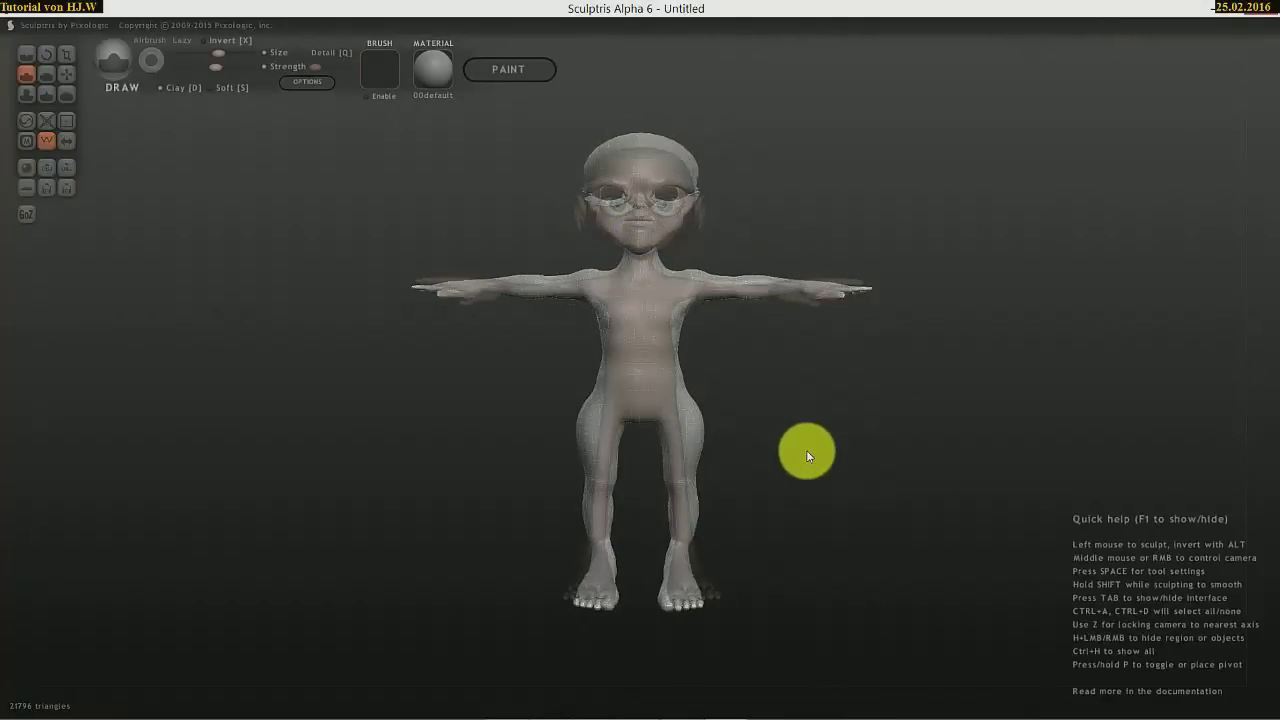
left_click_drag(819, 445, 802, 422)
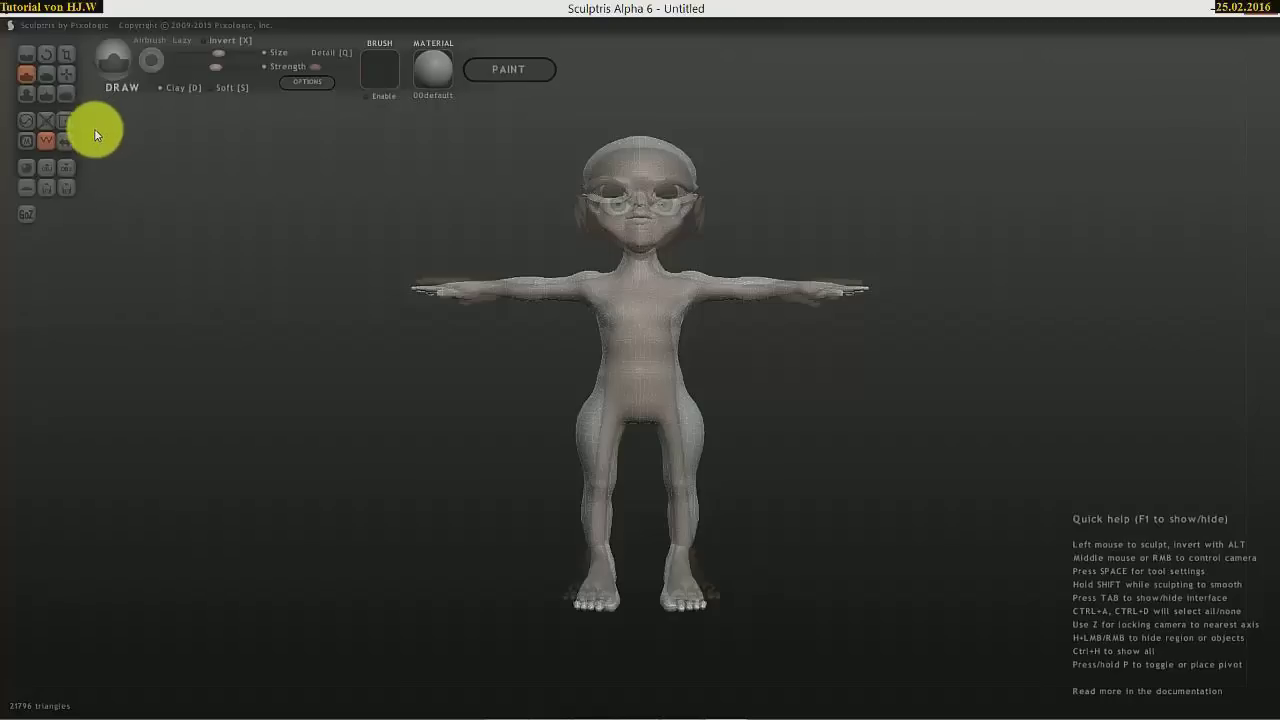
left_click(67, 95)
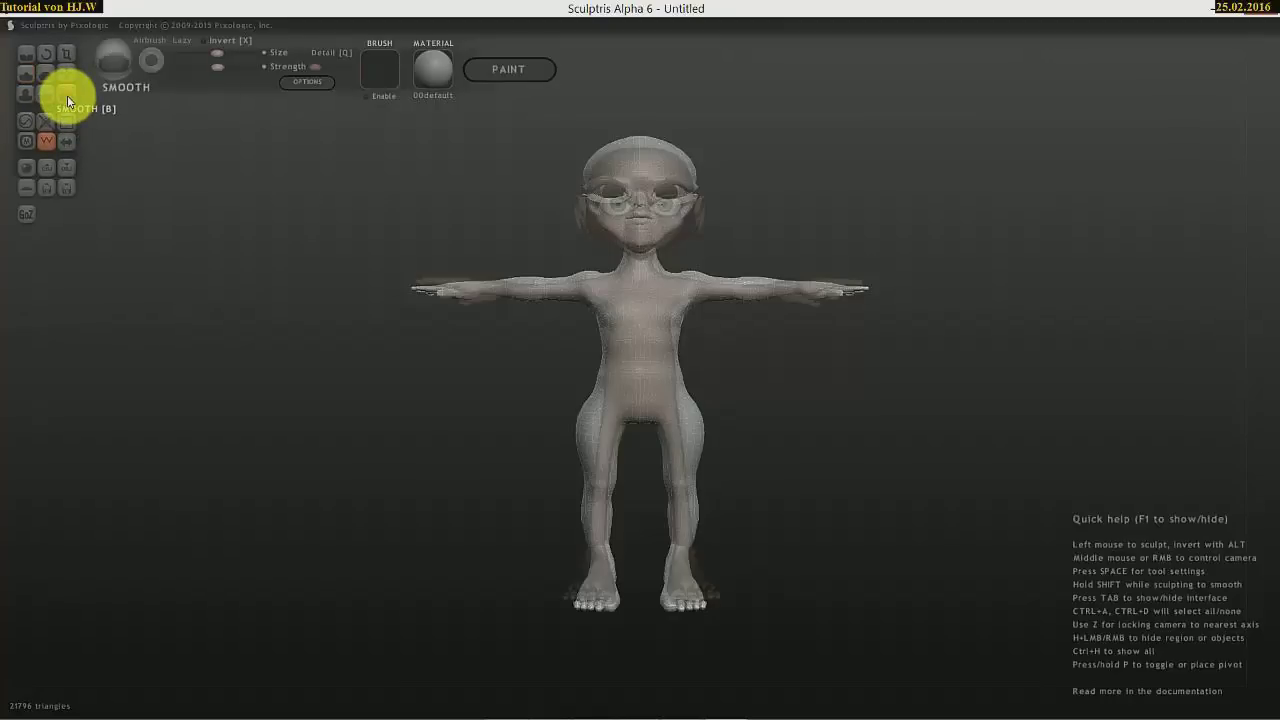
mouse_move(648, 438)
left_mouse_down()
mouse_move(707, 407)
mouse_move(700, 421)
mouse_move(618, 436)
mouse_move(591, 419)
mouse_move(586, 435)
mouse_move(605, 433)
mouse_move(579, 406)
mouse_move(586, 443)
left_mouse_up()
left_click_drag(850, 442, 740, 394)
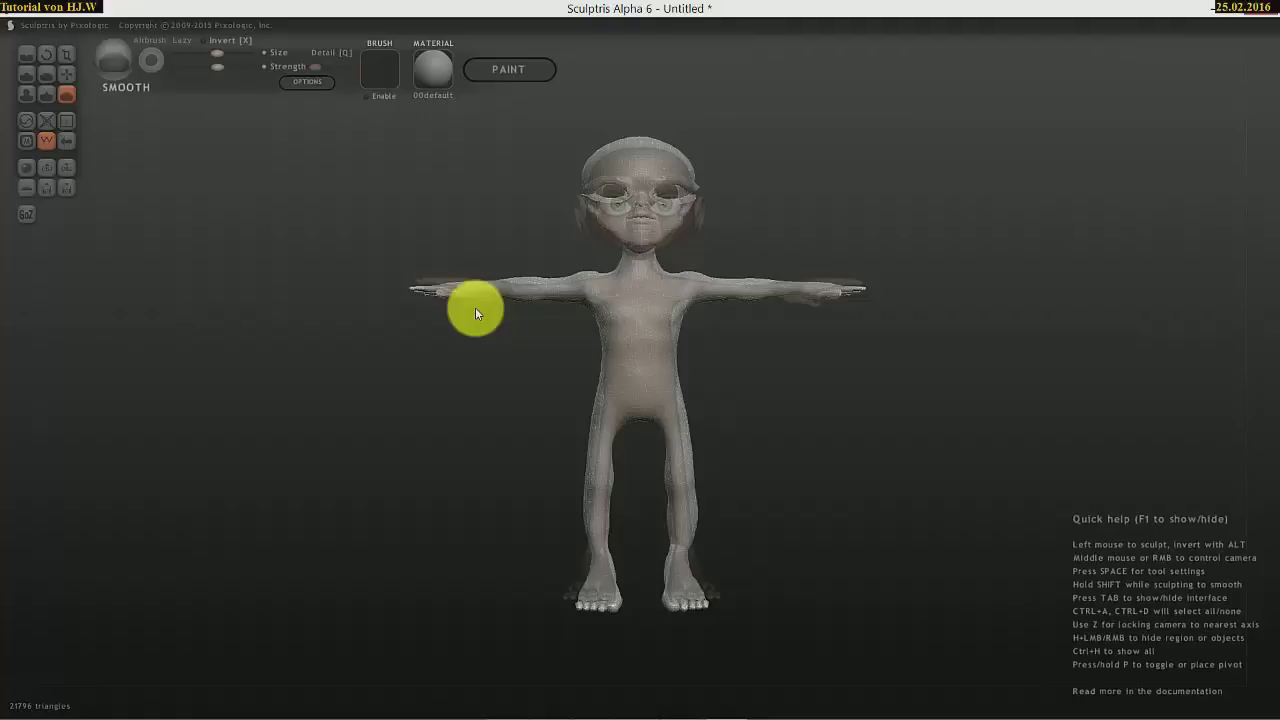
Compare the sculpted body with the coloured reference figure from several angles and view the mesh export dialog.
left_click(831, 712)
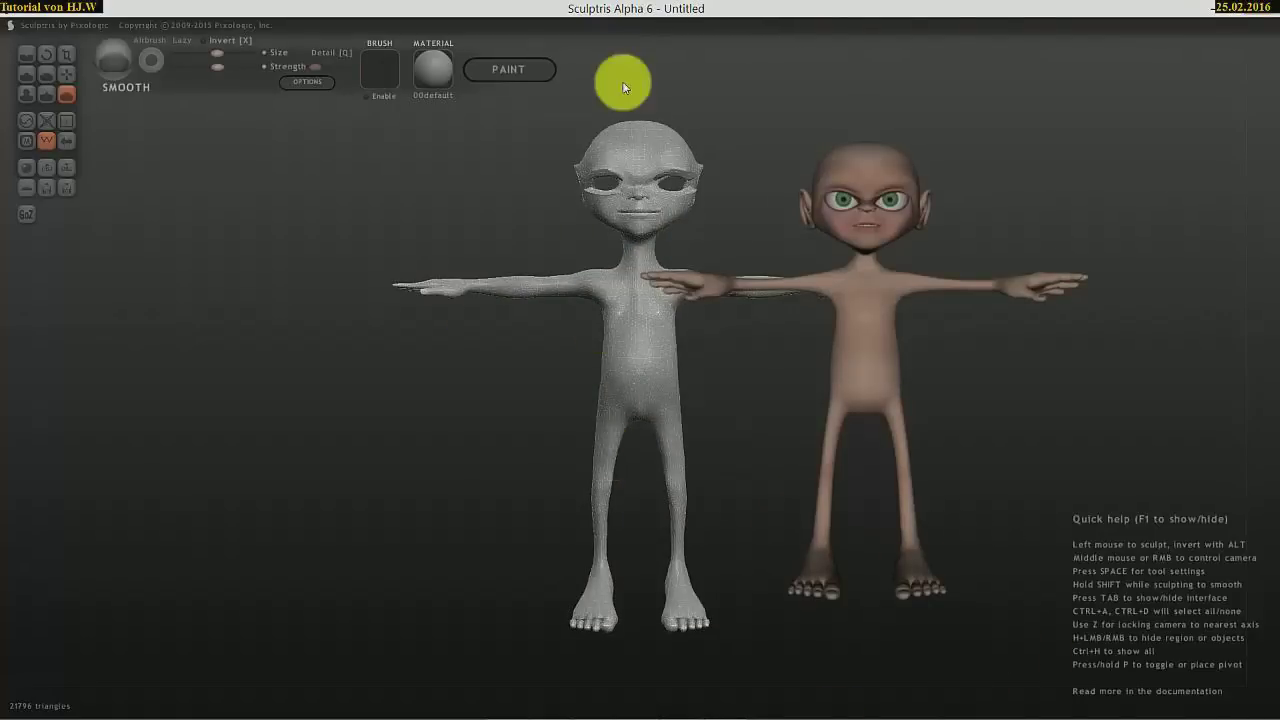
left_click_drag(754, 397, 780, 320)
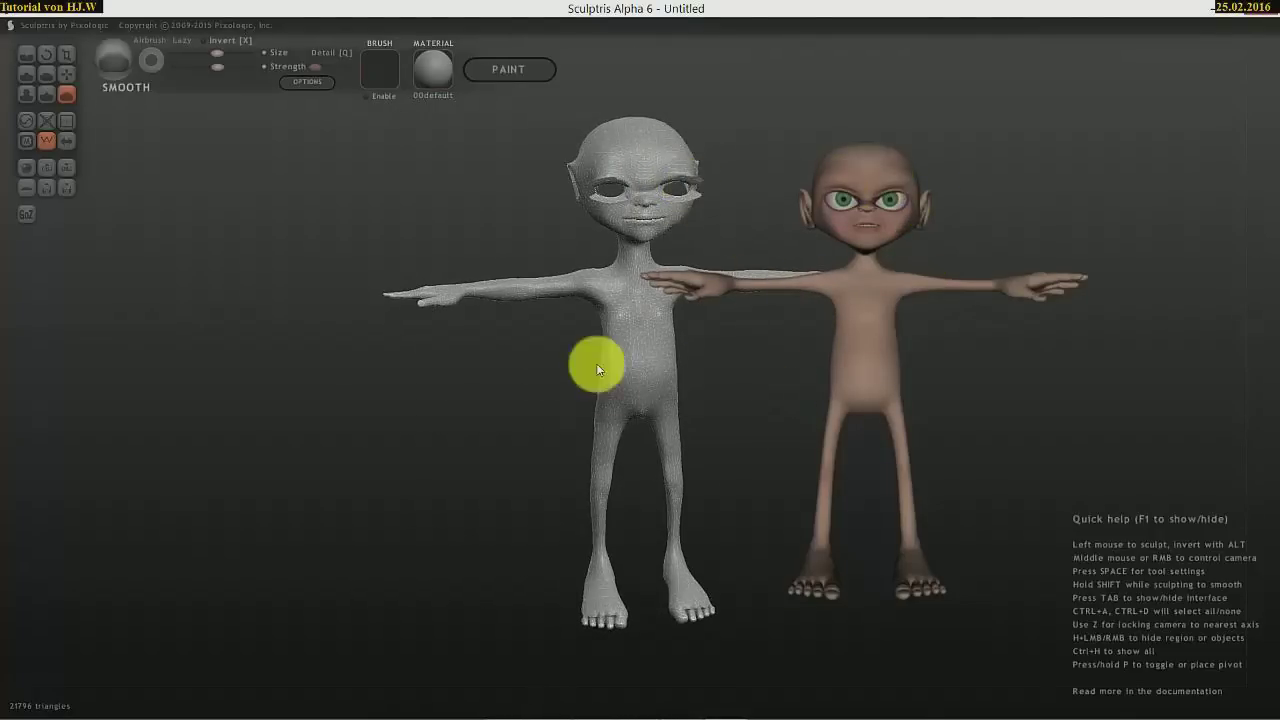
left_click_drag(724, 456, 625, 630)
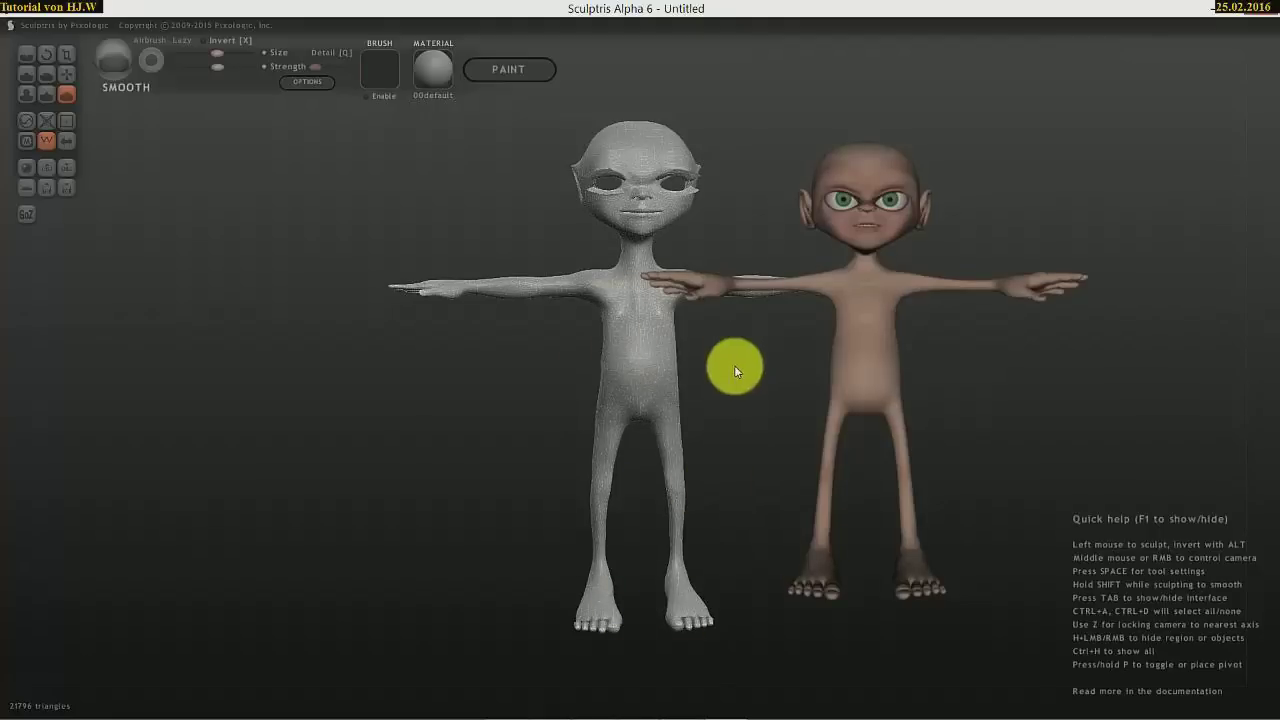
mouse_move(734, 365)
left_mouse_down()
mouse_move(524, 380)
mouse_move(401, 363)
mouse_move(401, 322)
mouse_move(588, 333)
mouse_move(715, 378)
left_mouse_up()
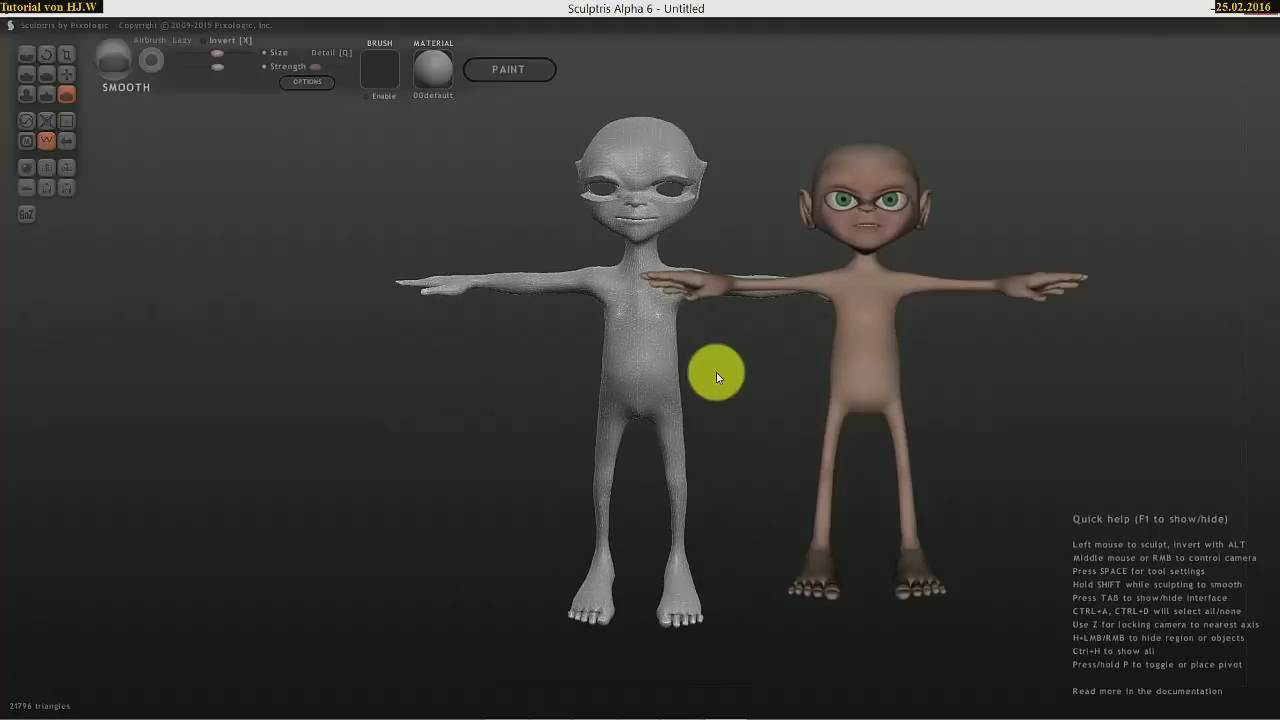
mouse_move(716, 372)
left_mouse_down()
mouse_move(737, 371)
mouse_move(694, 374)
mouse_move(684, 398)
mouse_move(791, 383)
mouse_move(814, 346)
mouse_move(710, 372)
left_mouse_up()
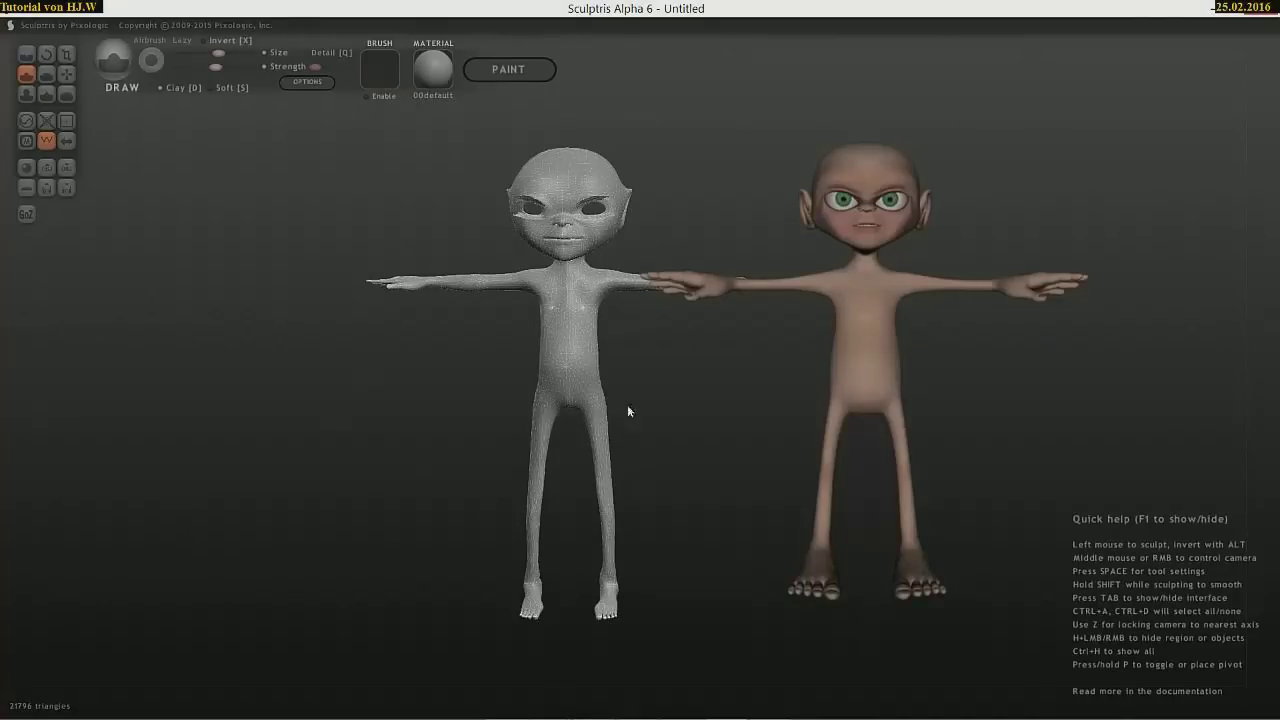
left_click_drag(642, 402, 747, 423)
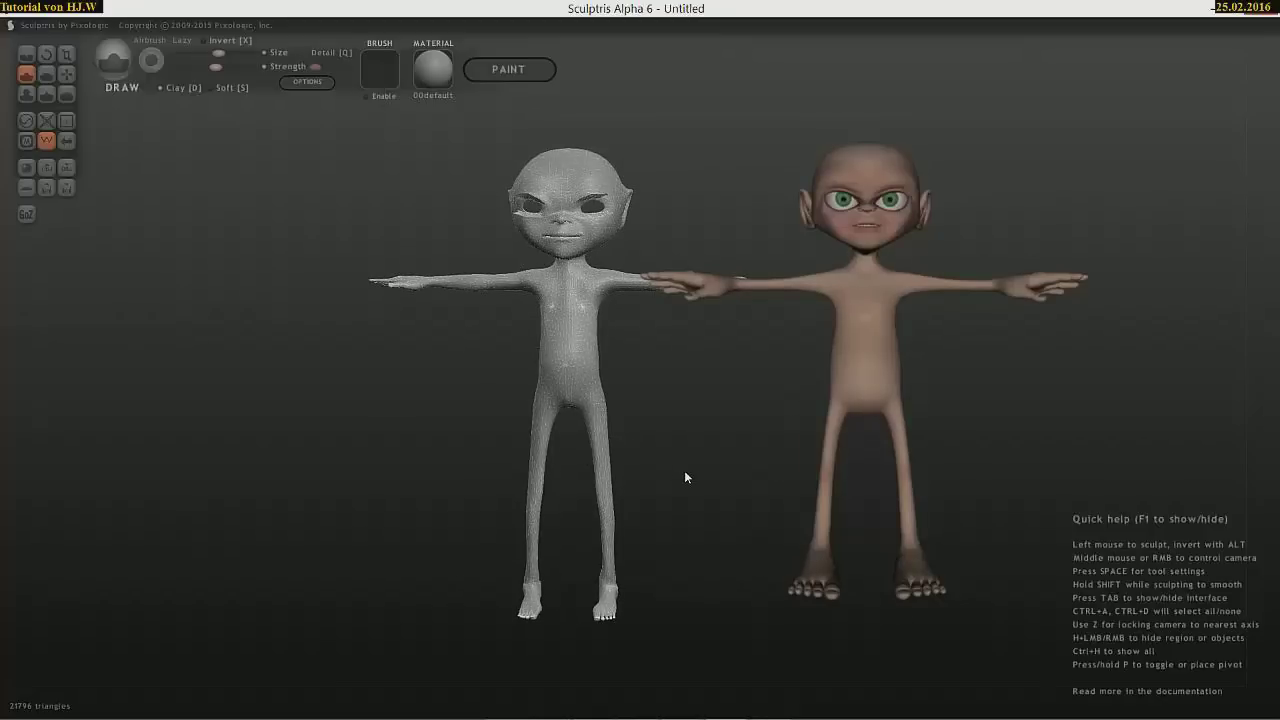
left_click_drag(716, 454, 753, 460)
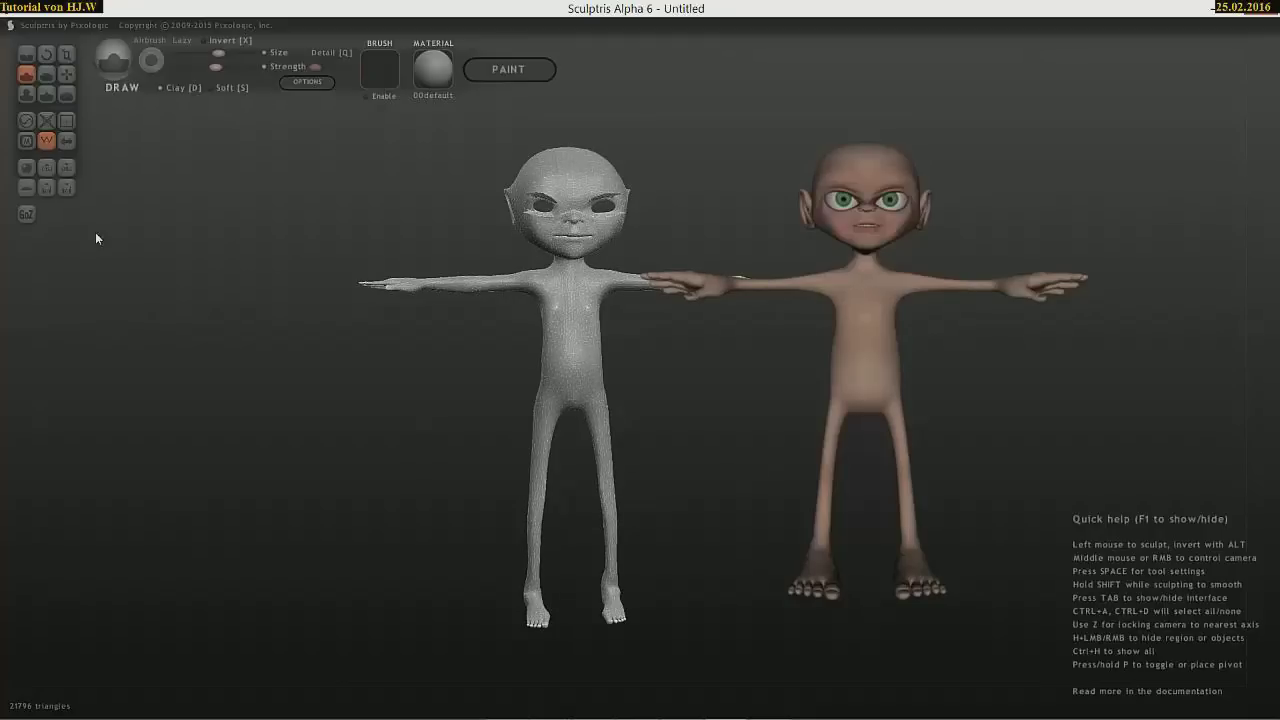
left_click(66, 167)
left_click(683, 357)
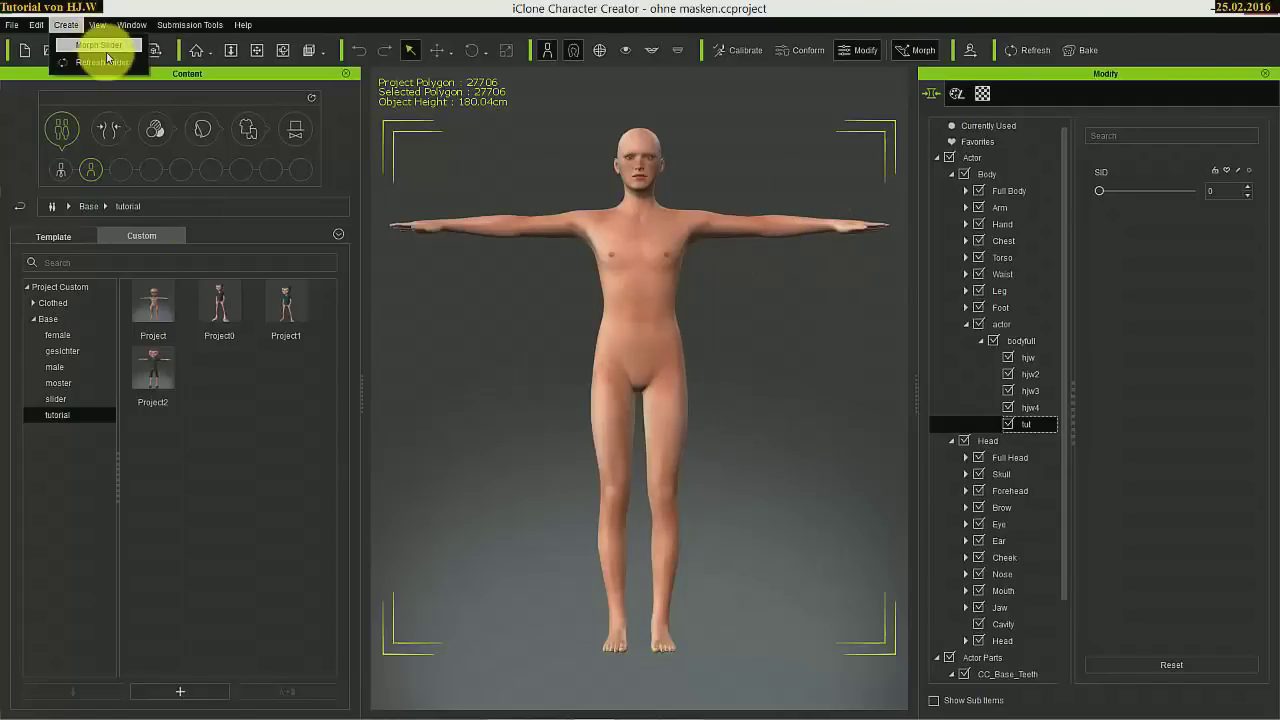
Start a new body morph slider in Character Creator with slider path actor/bodyfull/tut and morph name tutot-figur.
left_click(102, 48)
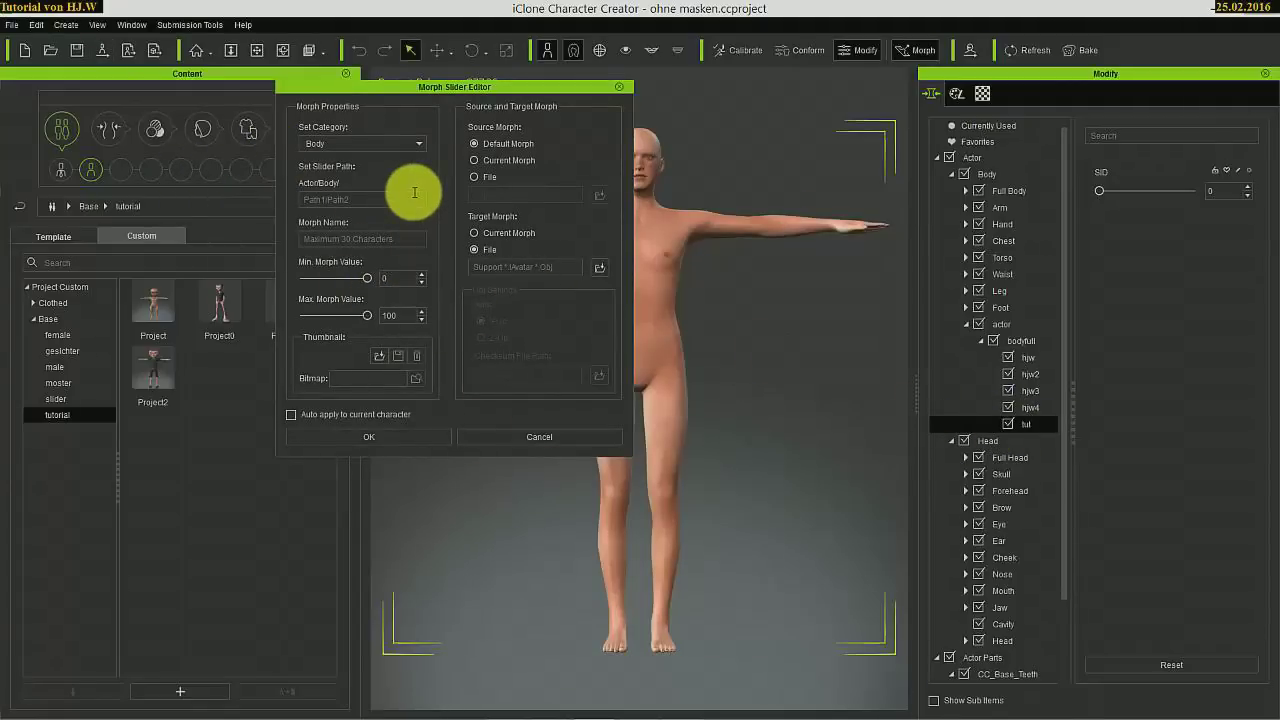
type("actor/body/full/tut")
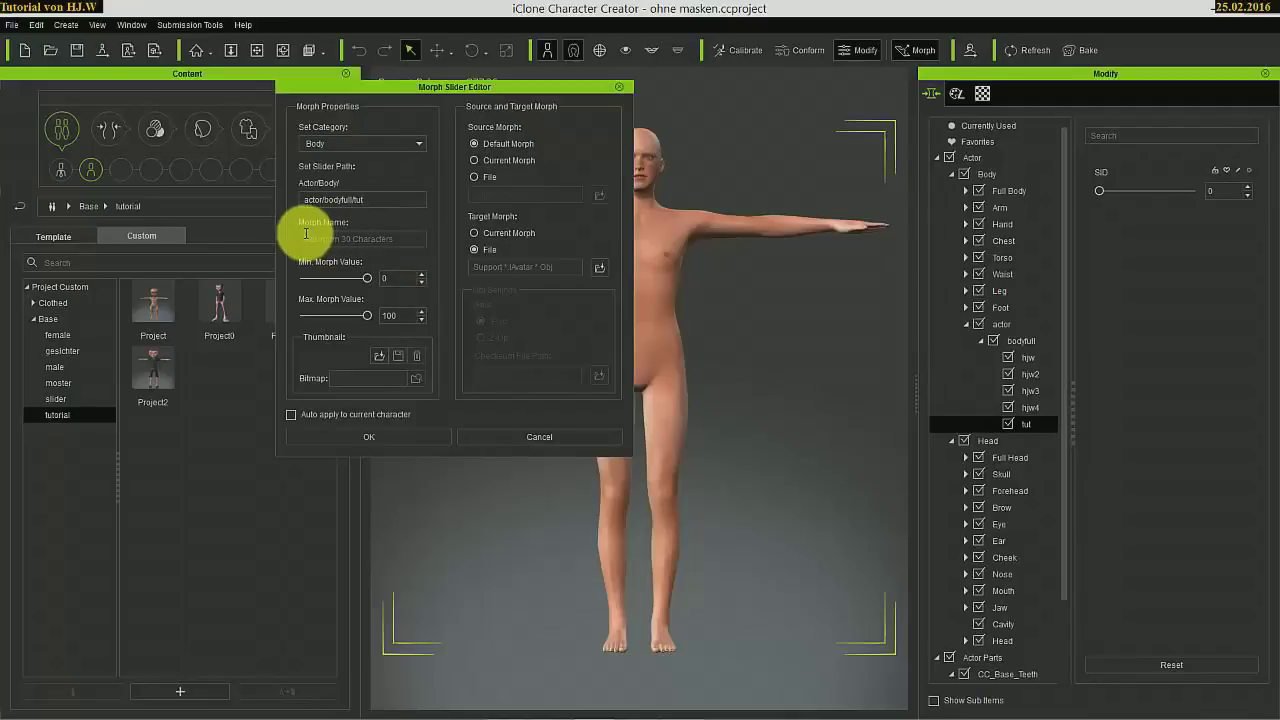
left_click(306, 238)
type("tutot-figur")
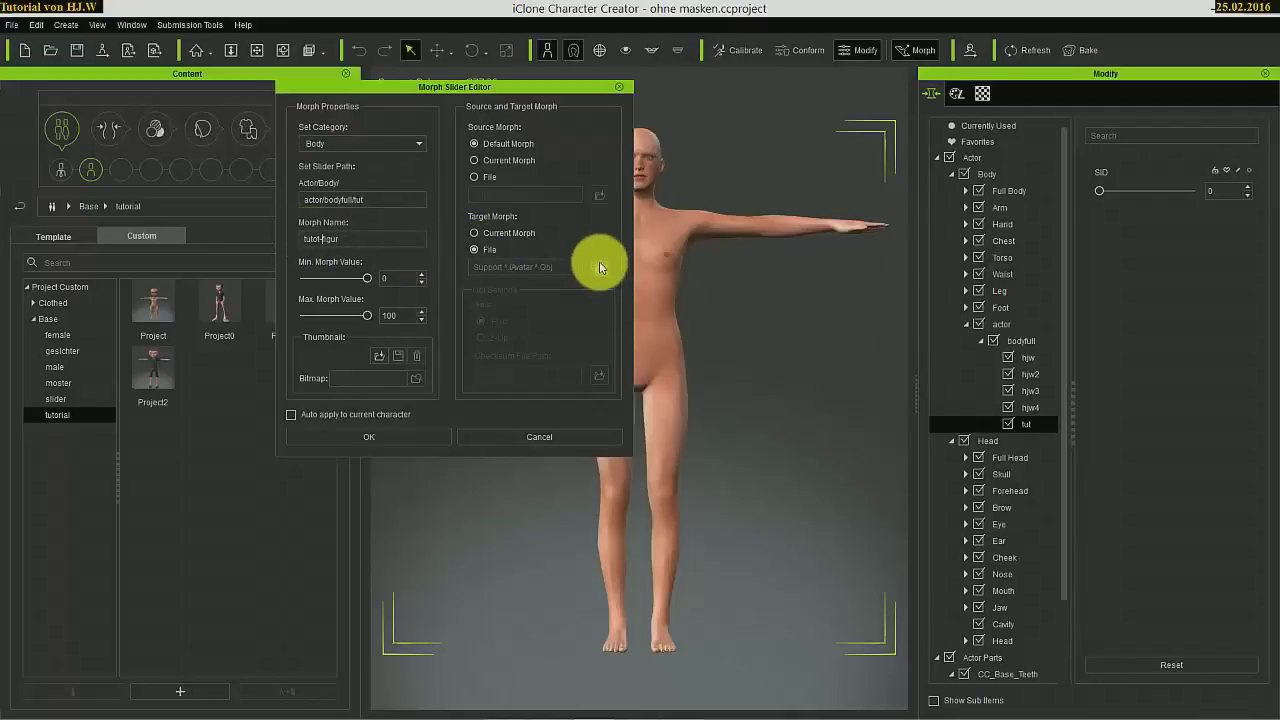
Load body-tut.OBJ as the target morph and body-tut.ObjKey as its checksum file, and create the slider.
left_click(601, 271)
left_click(530, 184)
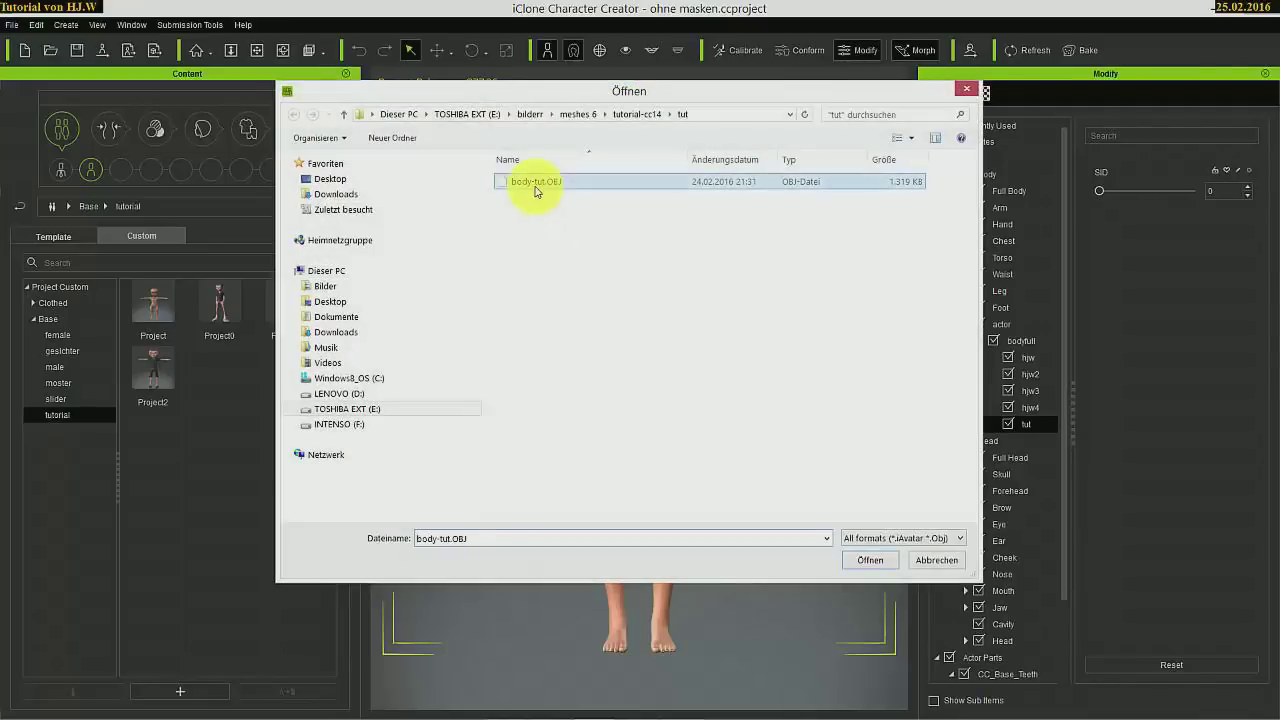
left_click(870, 560)
left_click(593, 288)
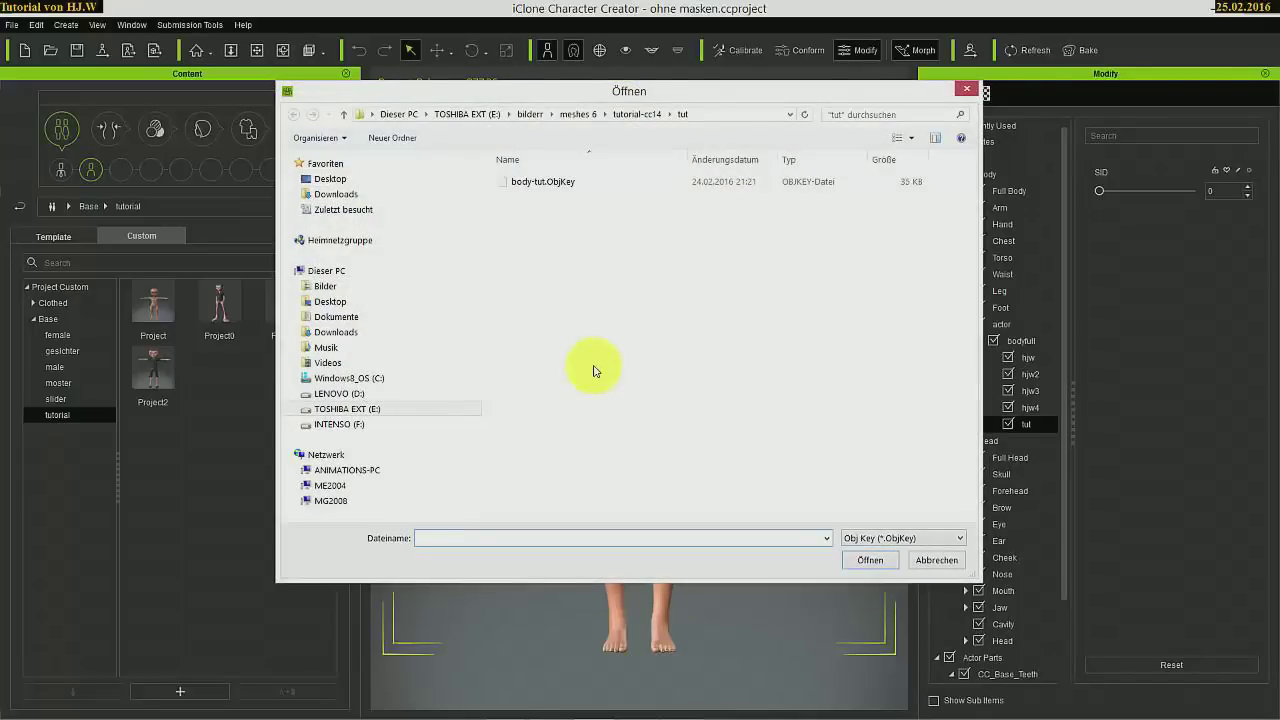
left_click(573, 189)
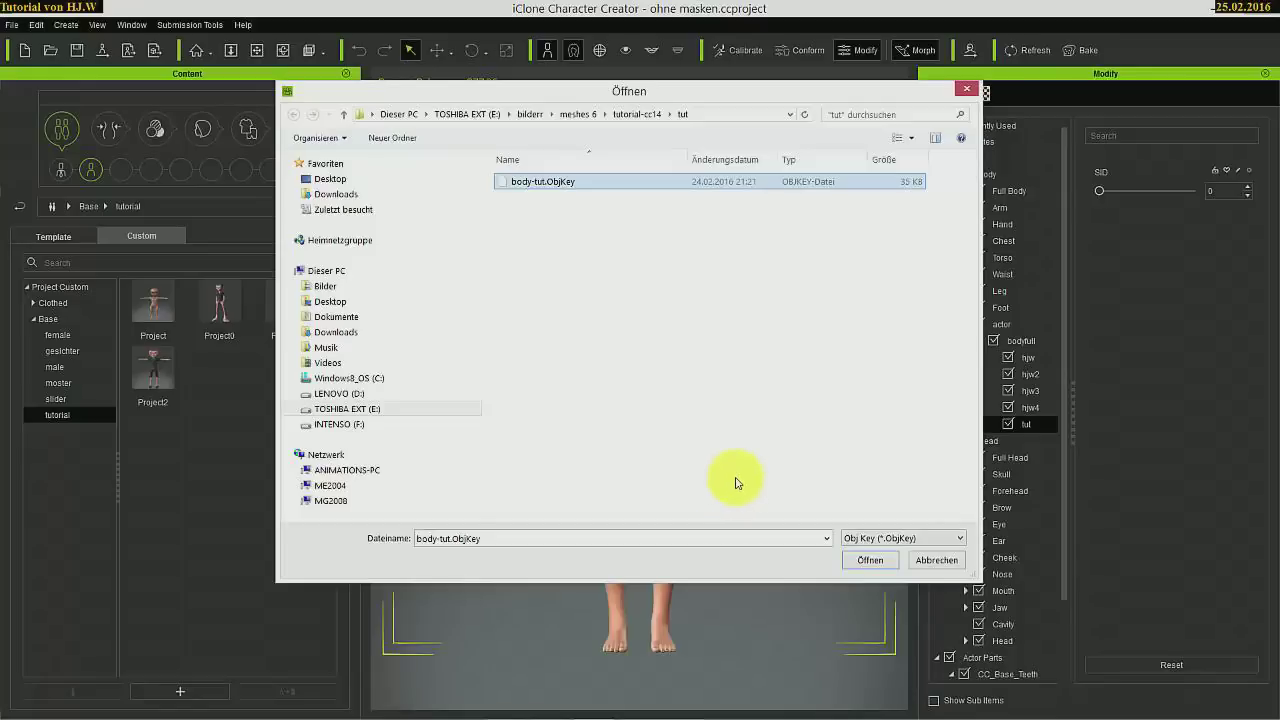
left_click(870, 560)
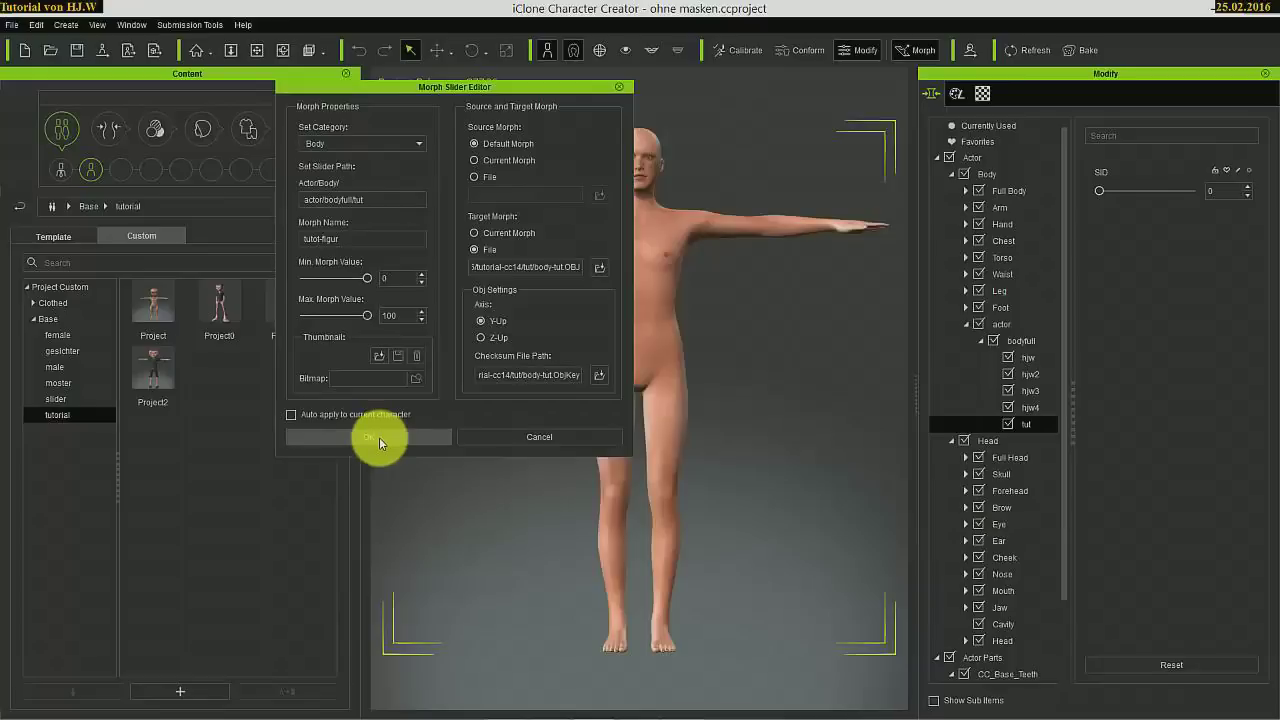
left_click(379, 437)
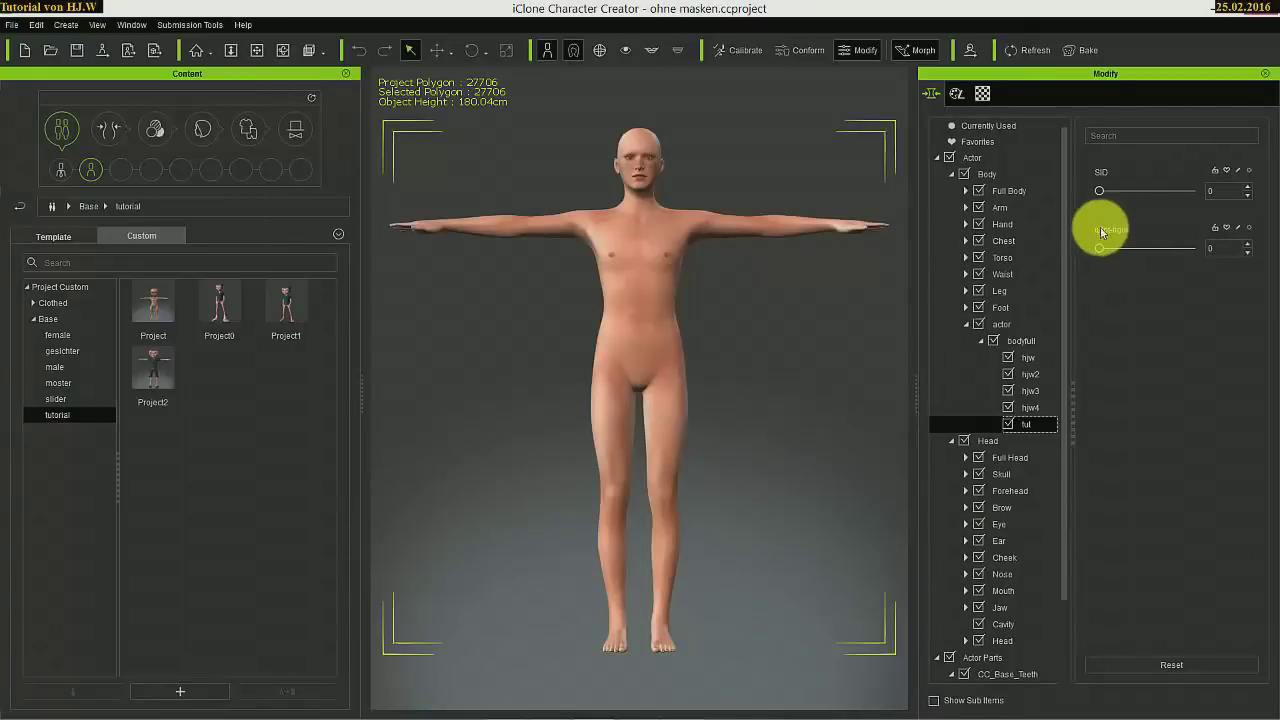
Apply the tutot-figur morph to the base character at a value of 100.
left_click_drag(1098, 246, 1266, 243)
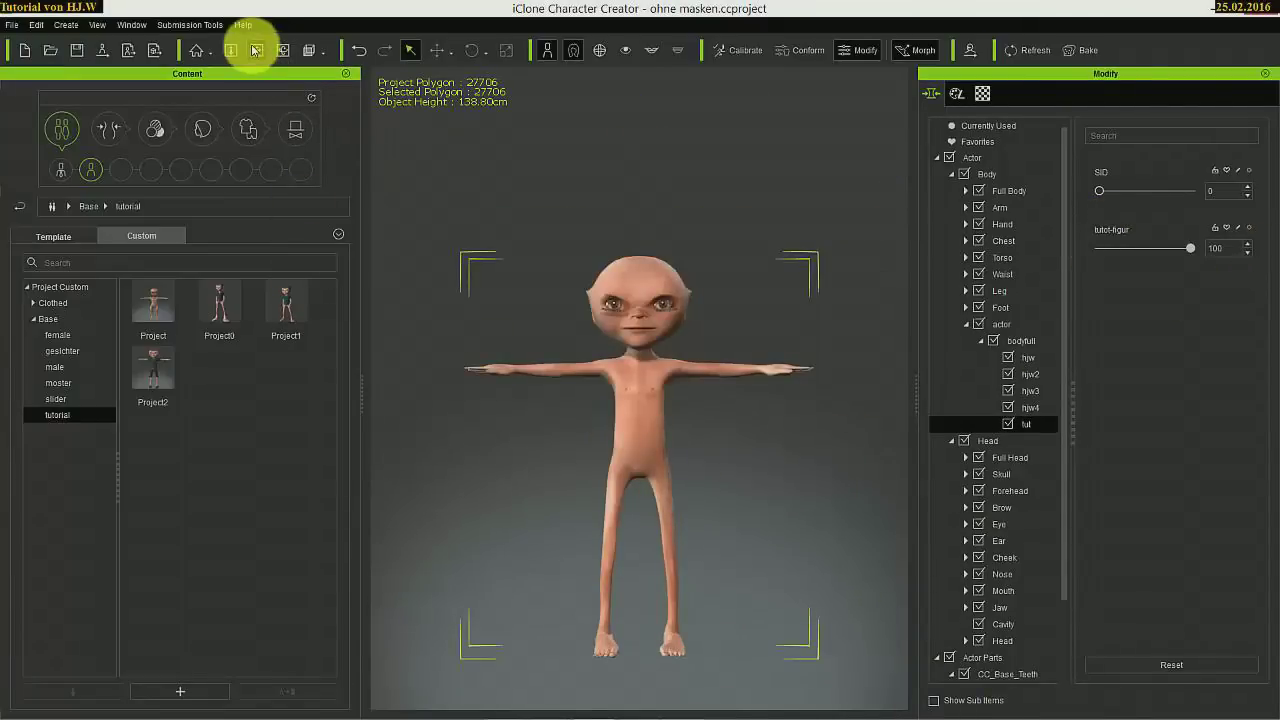
left_click(440, 381)
left_click(231, 50)
left_click_drag(391, 229, 779, 445)
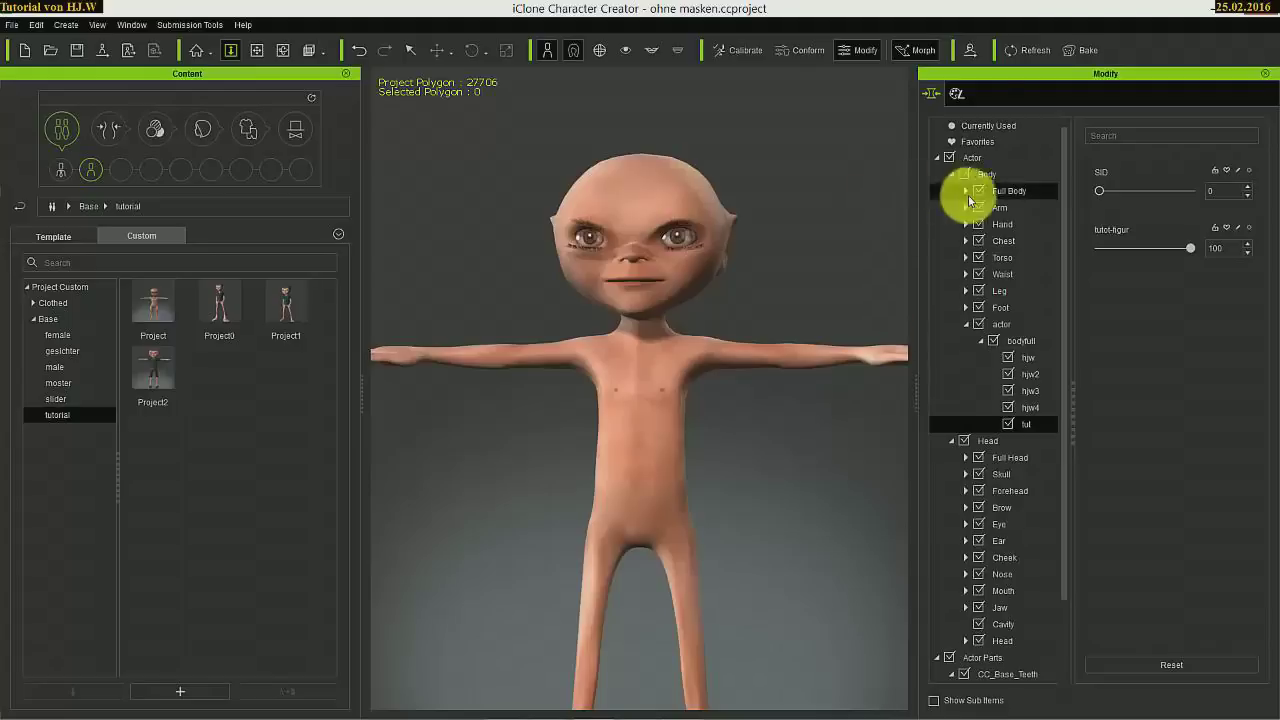
Lower the opacity of the character's Eyelash material to 8.
left_click(971, 157)
left_click(983, 93)
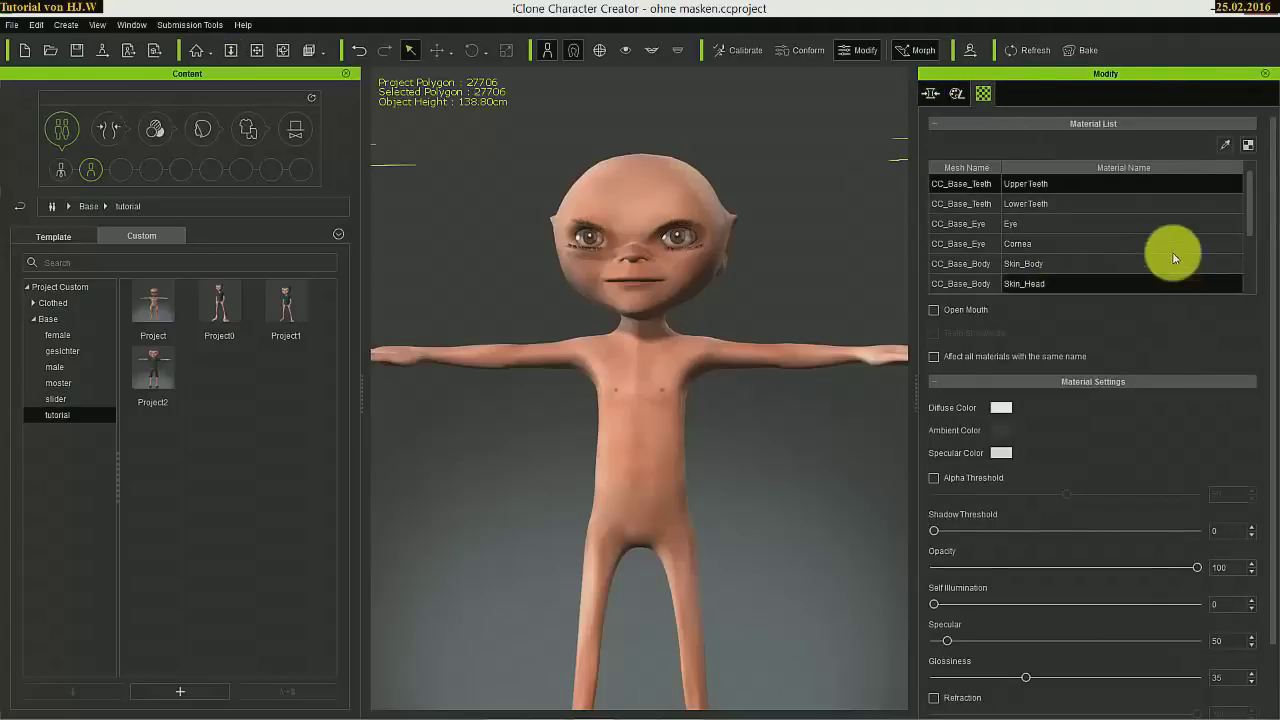
scroll(1220, 245, "down", 1)
left_click(1104, 263)
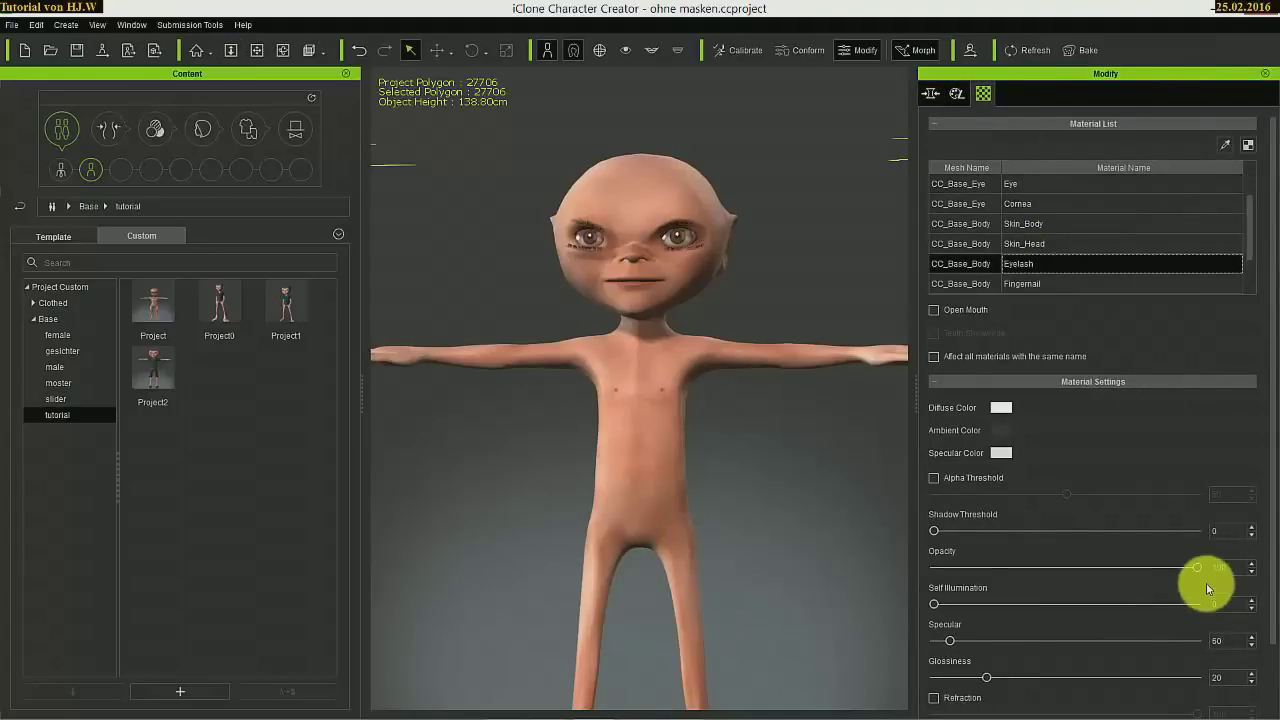
left_click_drag(1197, 567, 955, 568)
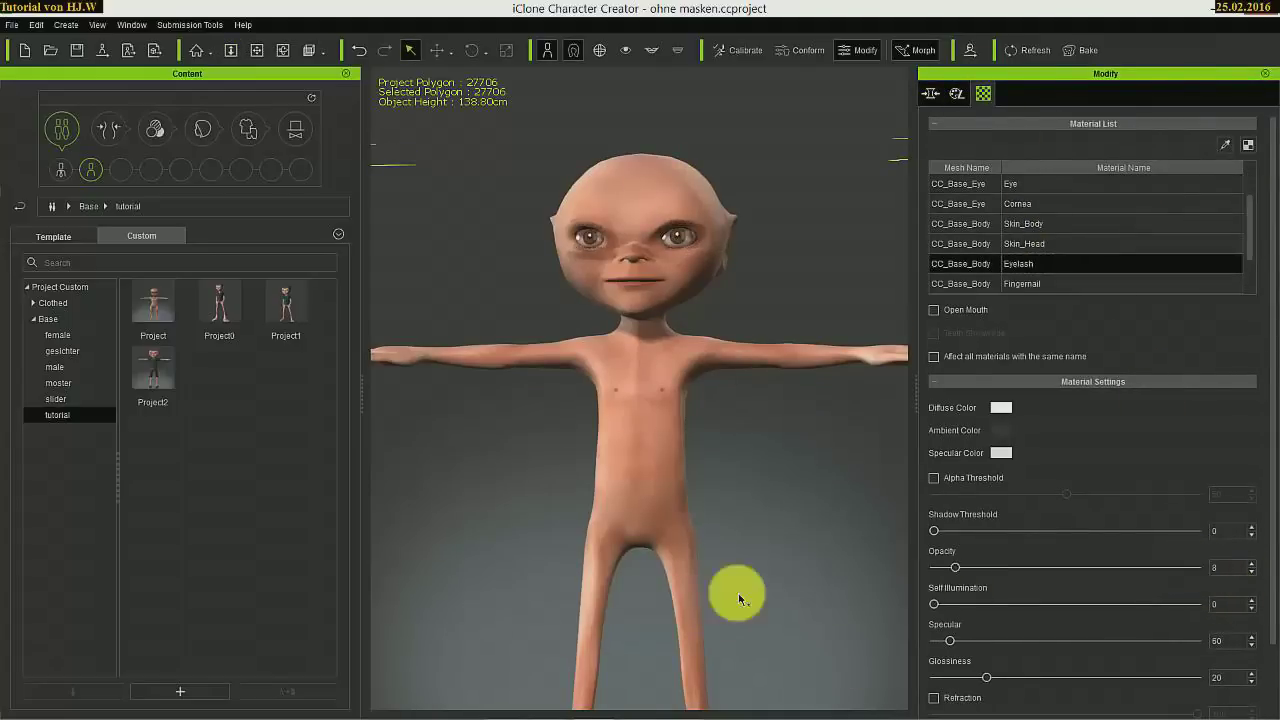
Put the Slip-ons_C shoes on the character.
left_click(257, 50)
left_click_drag(587, 277, 587, 237)
scroll(587, 237, "down", 5)
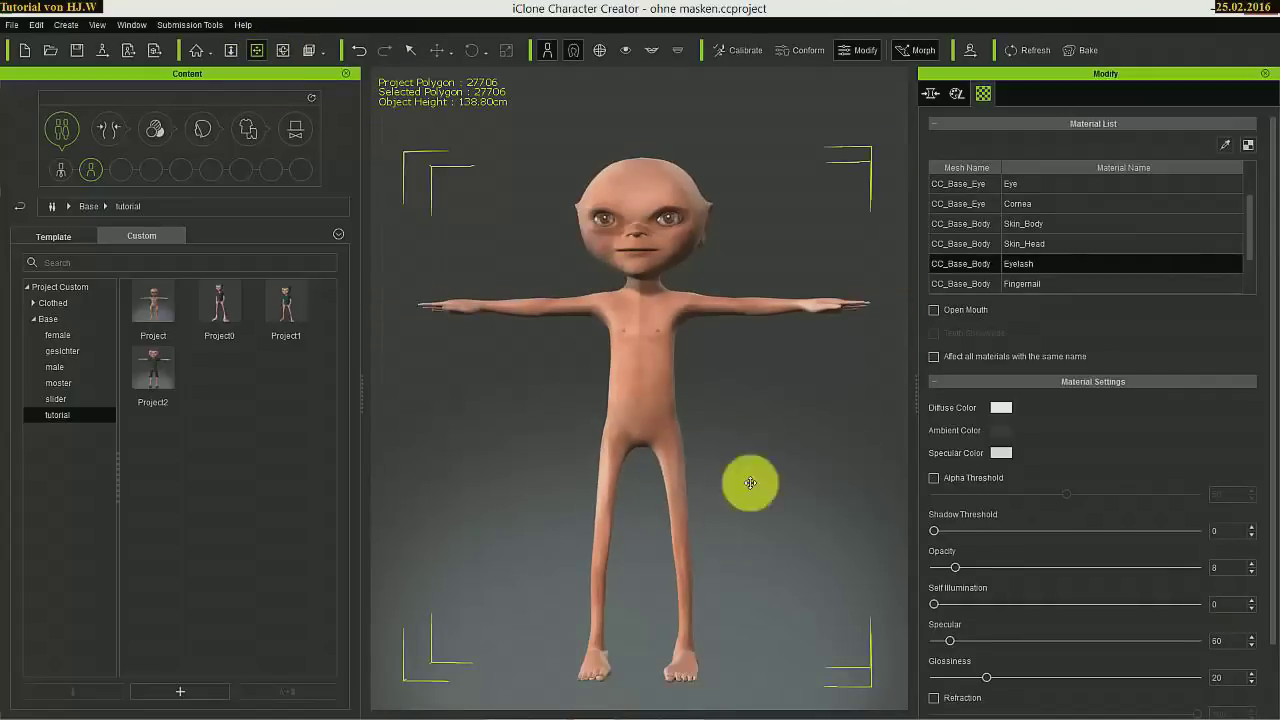
right_click_drag(749, 480, 737, 517)
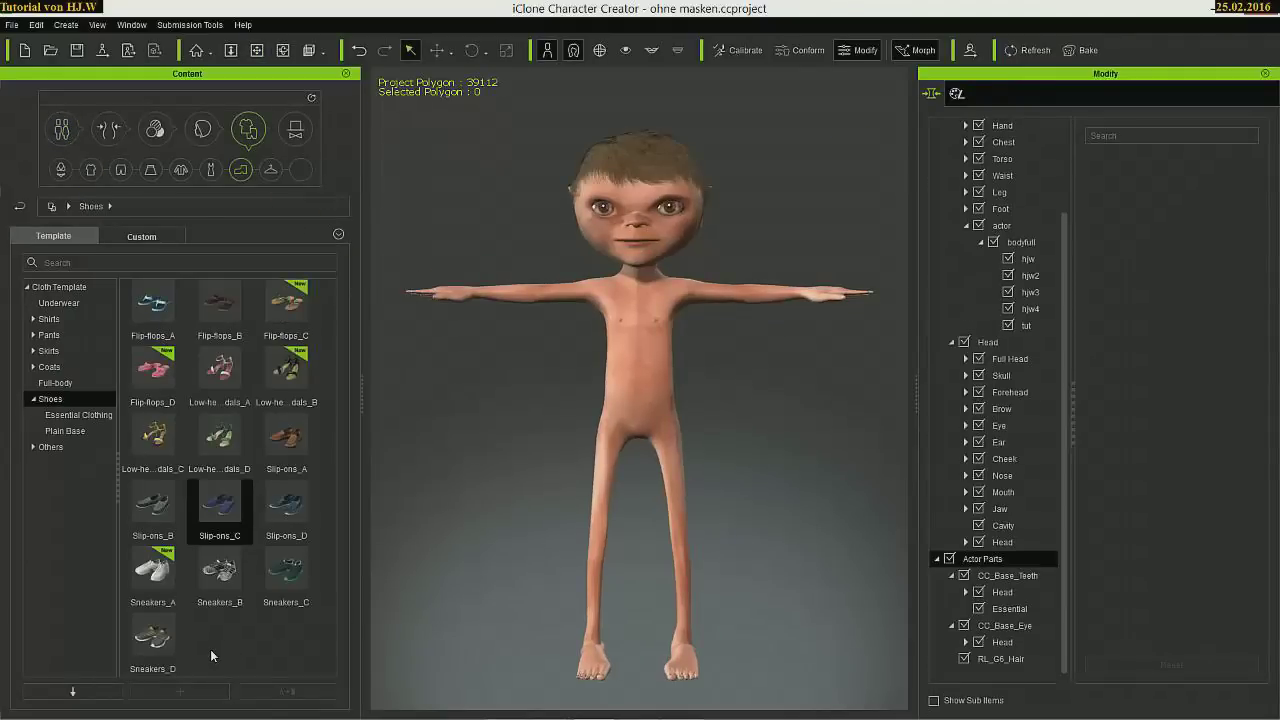
double_click(222, 510)
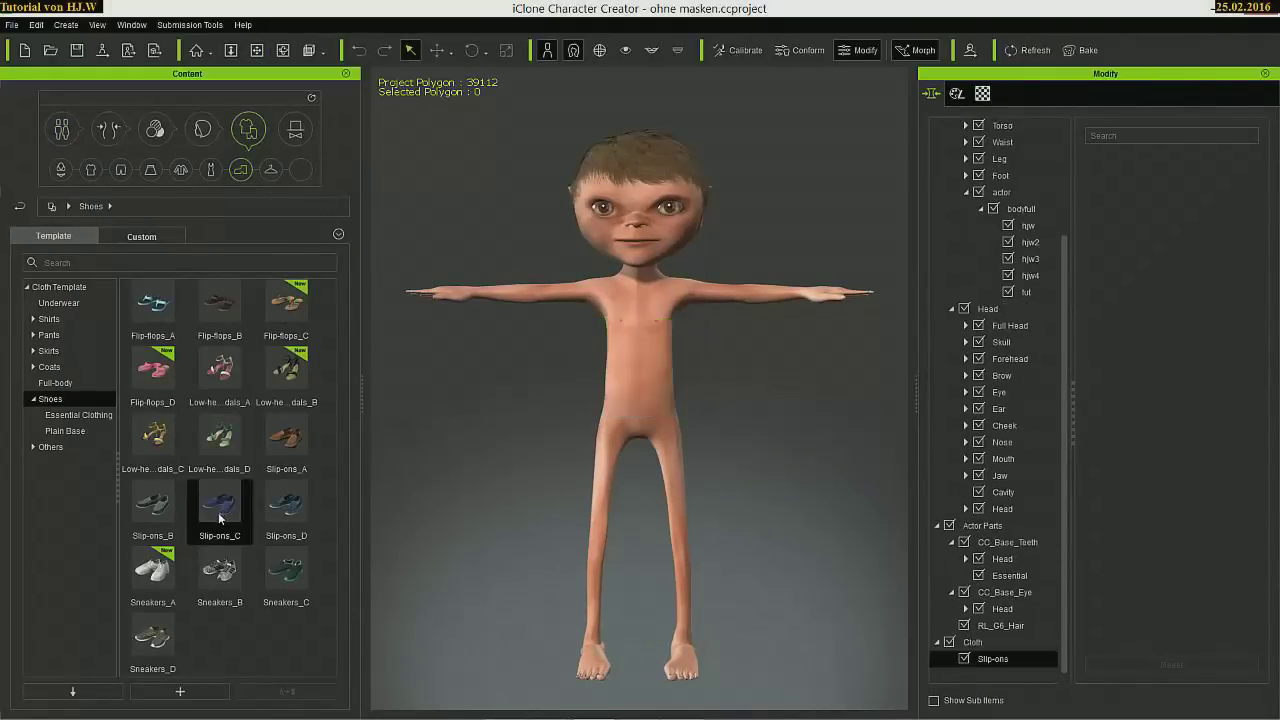
Dress the character in the Classic Shorts_D from the Essential Clothing pants.
left_click(121, 170)
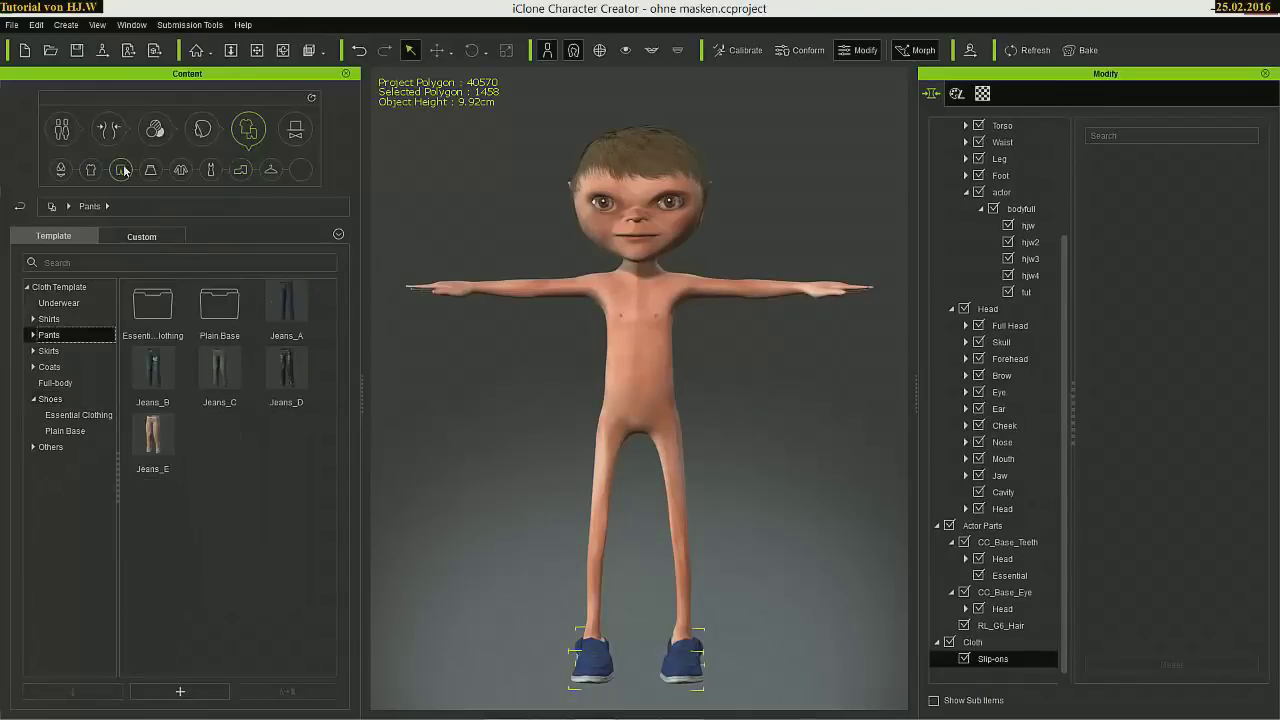
double_click(153, 307)
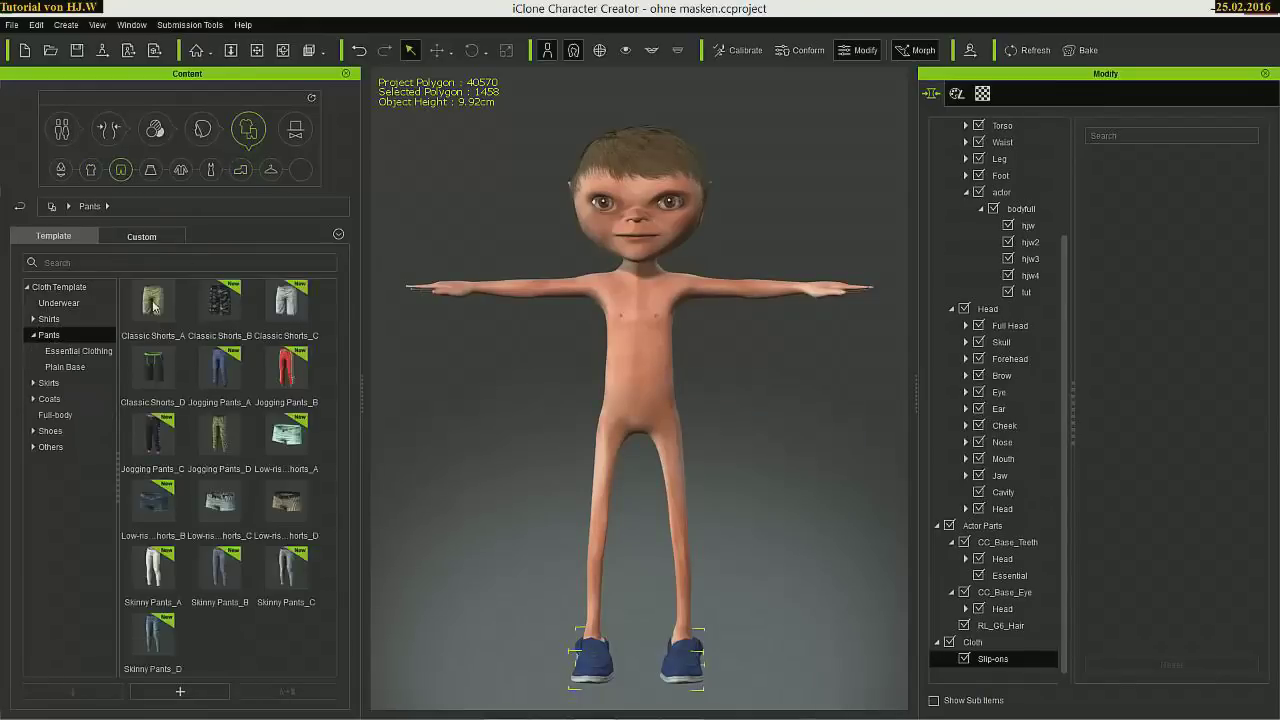
double_click(161, 376)
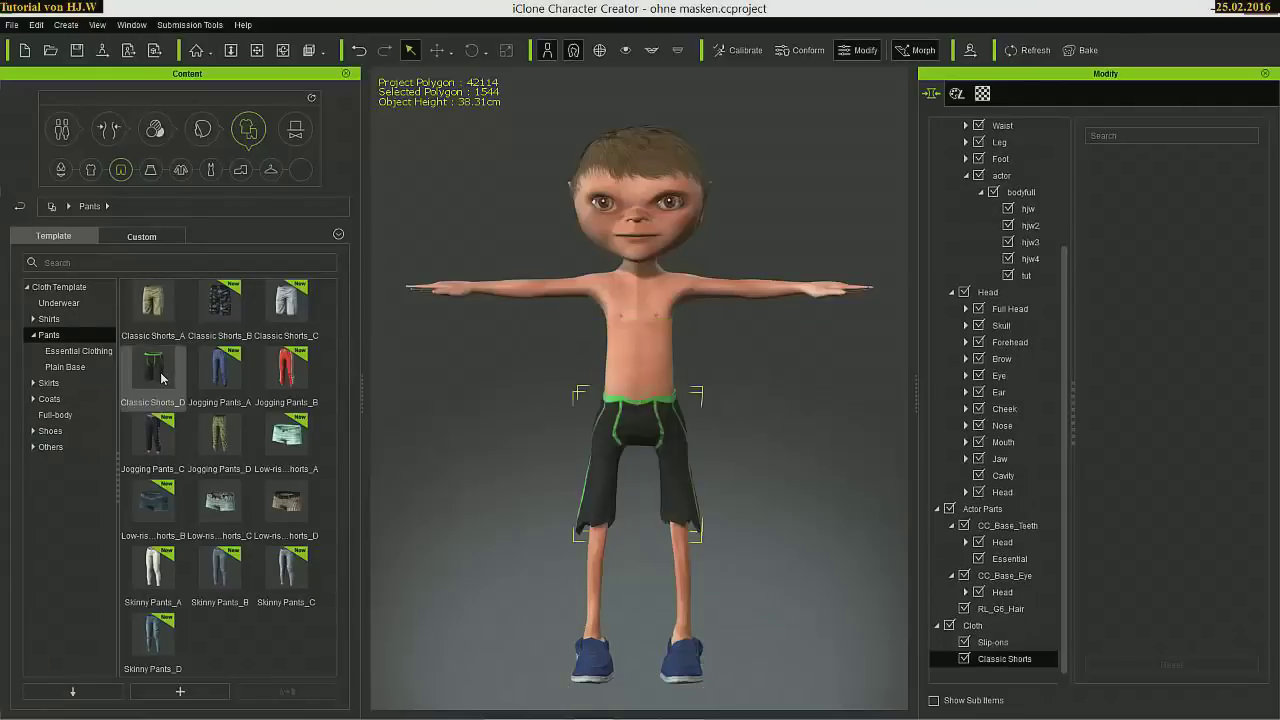
Dress the character in T-shirt_C from the Essential Clothing shirts.
left_click(89, 172)
double_click(153, 305)
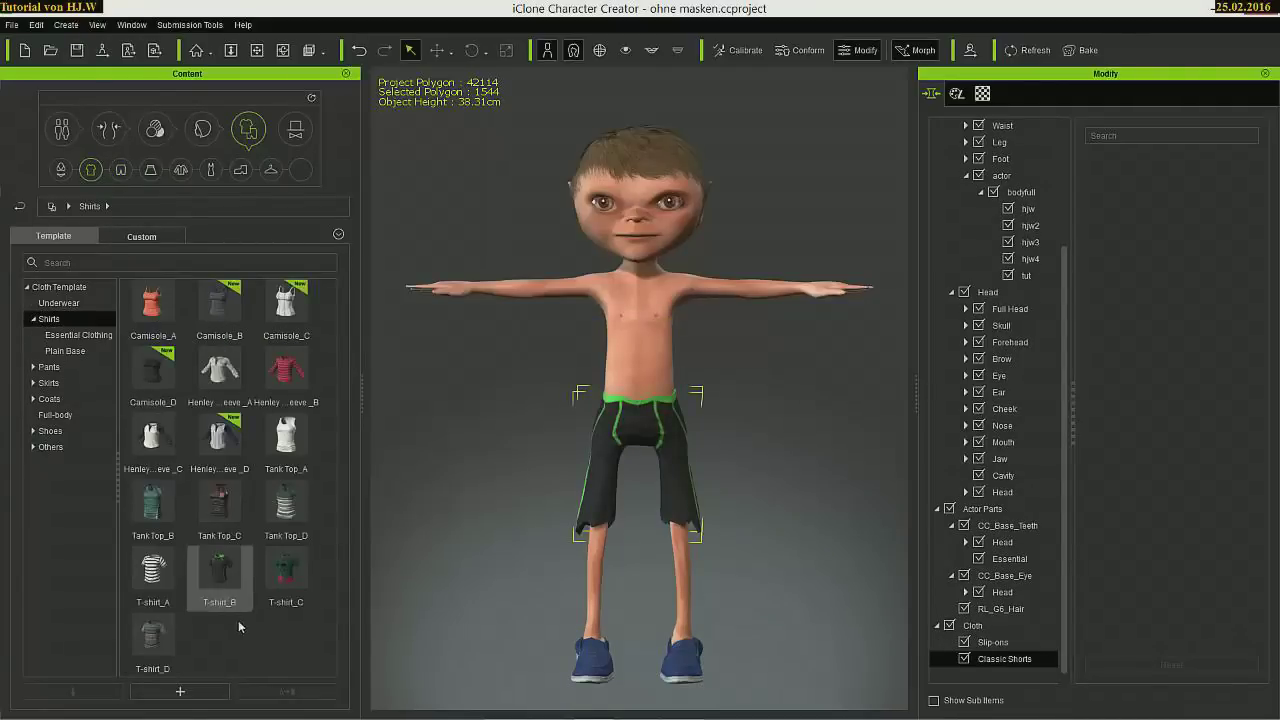
double_click(283, 565)
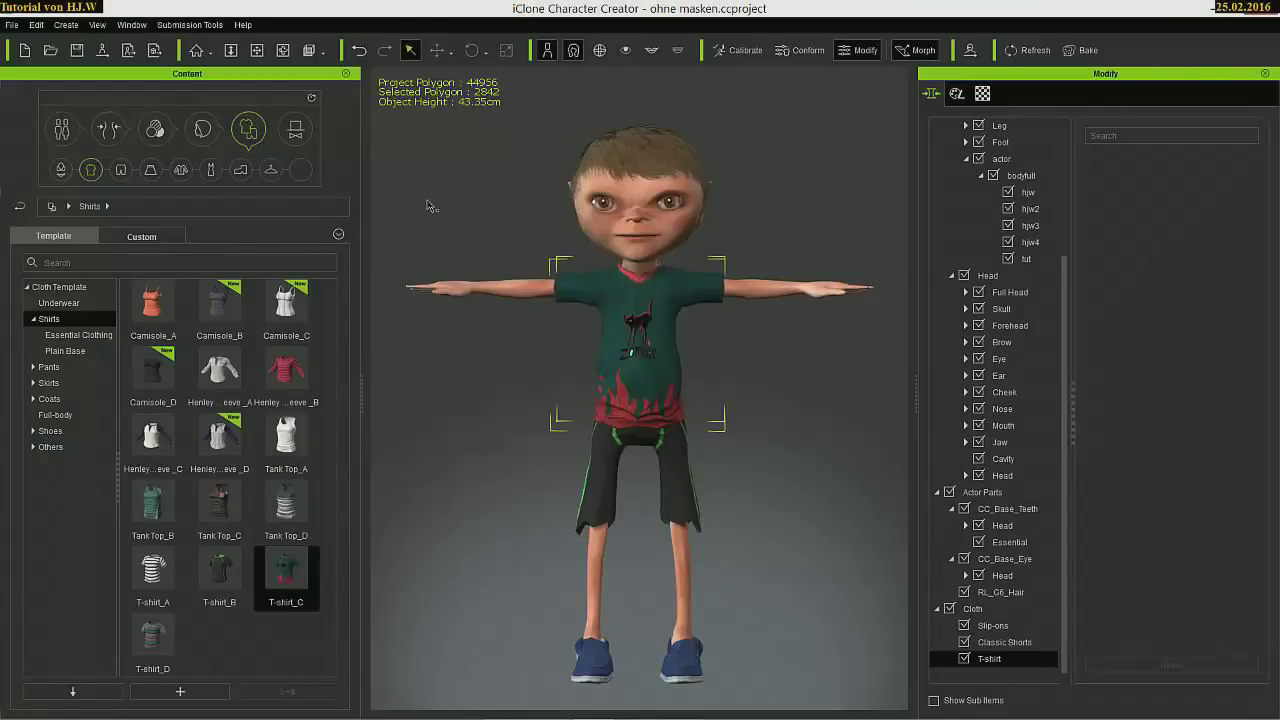
Send the dressed character to iClone as an avatar and switch to iClone 6 Pro.
left_click(284, 51)
left_click_drag(734, 369, 606, 481)
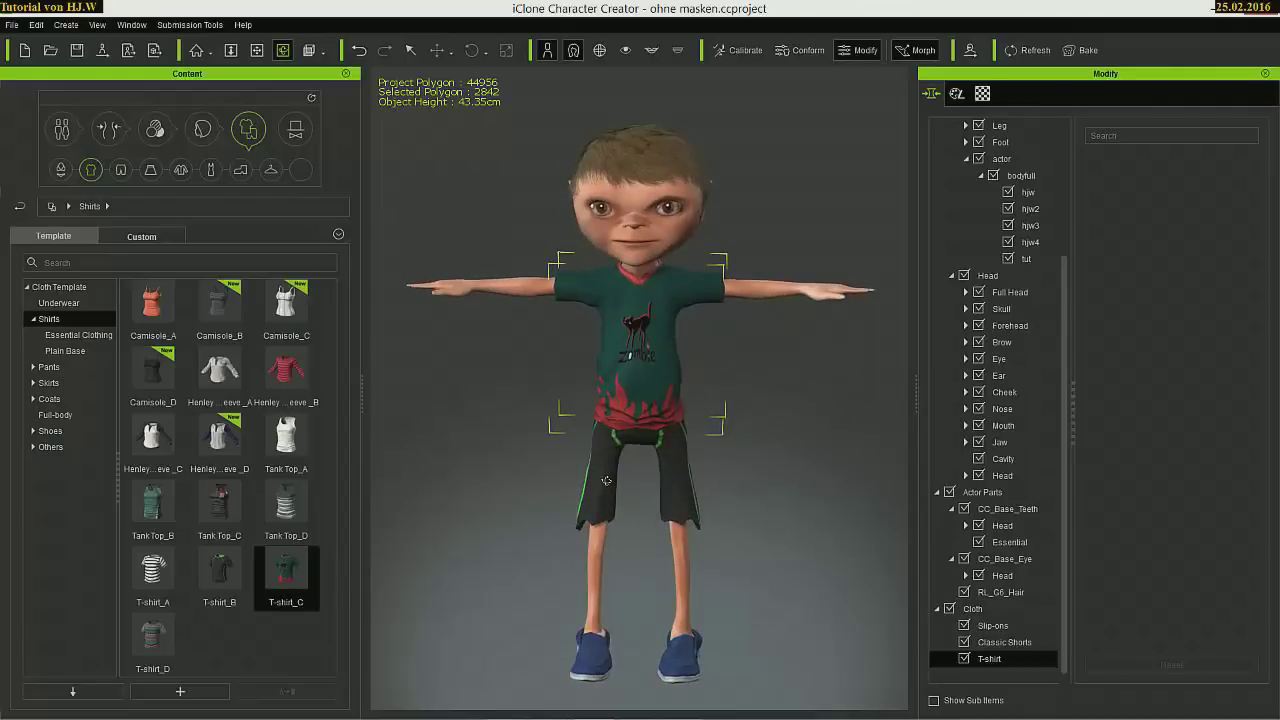
left_click(102, 50)
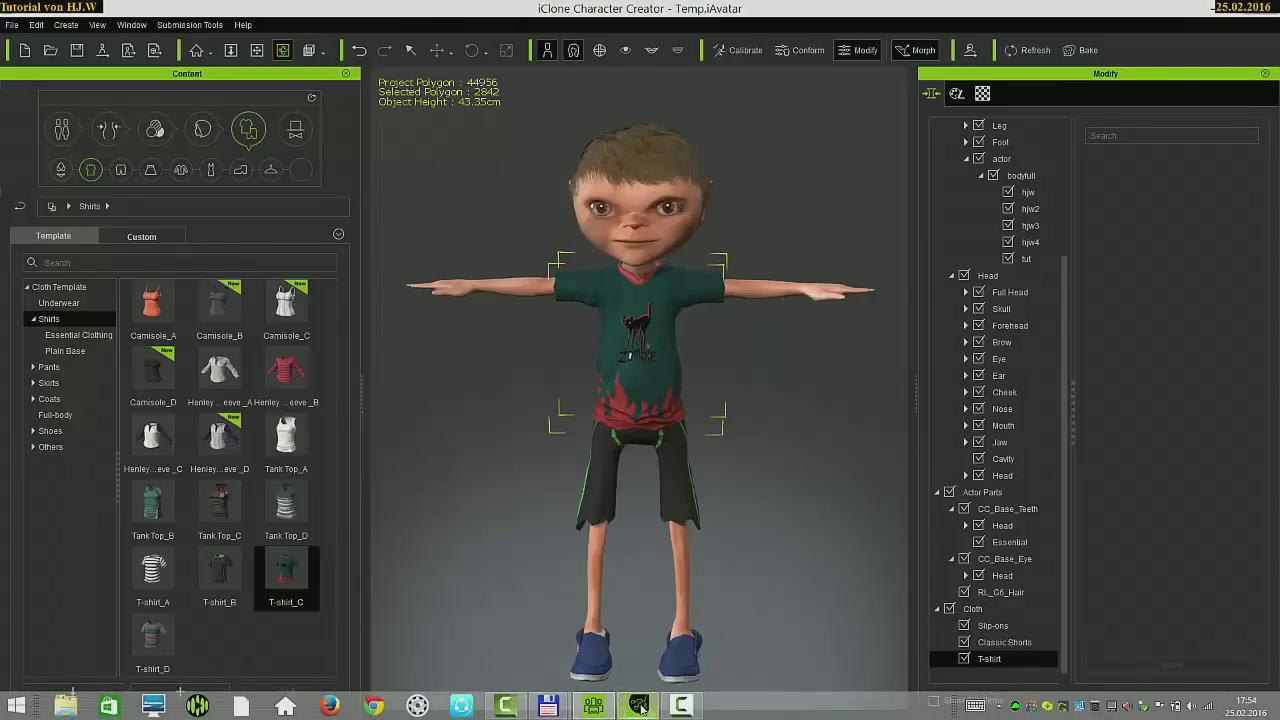
left_click(640, 706)
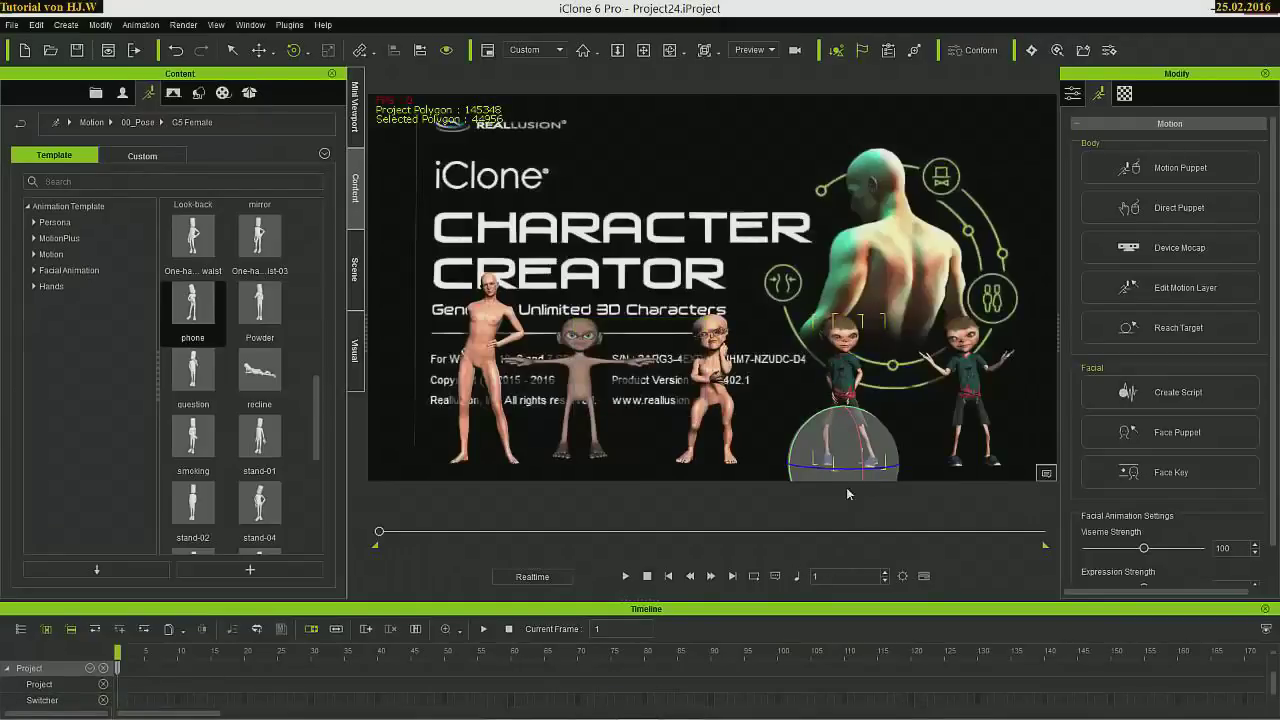